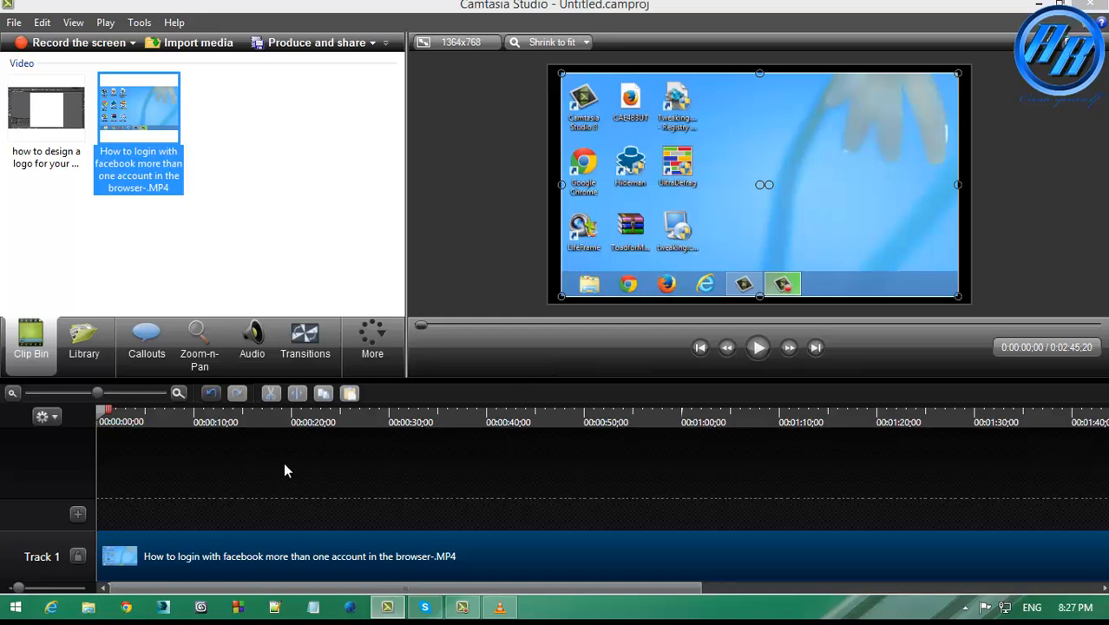
# - Preview the opening of the Track 1 video, and shift the clip to start about 4 seconds into the timeline
pyautogui.click(754, 351)
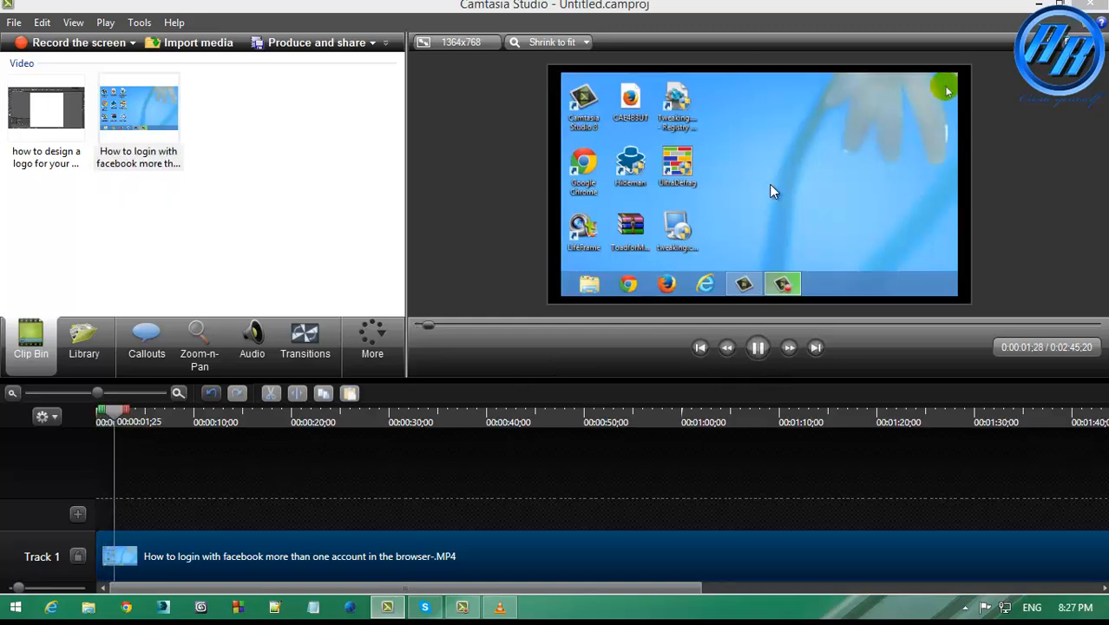
pyautogui.click(759, 348)
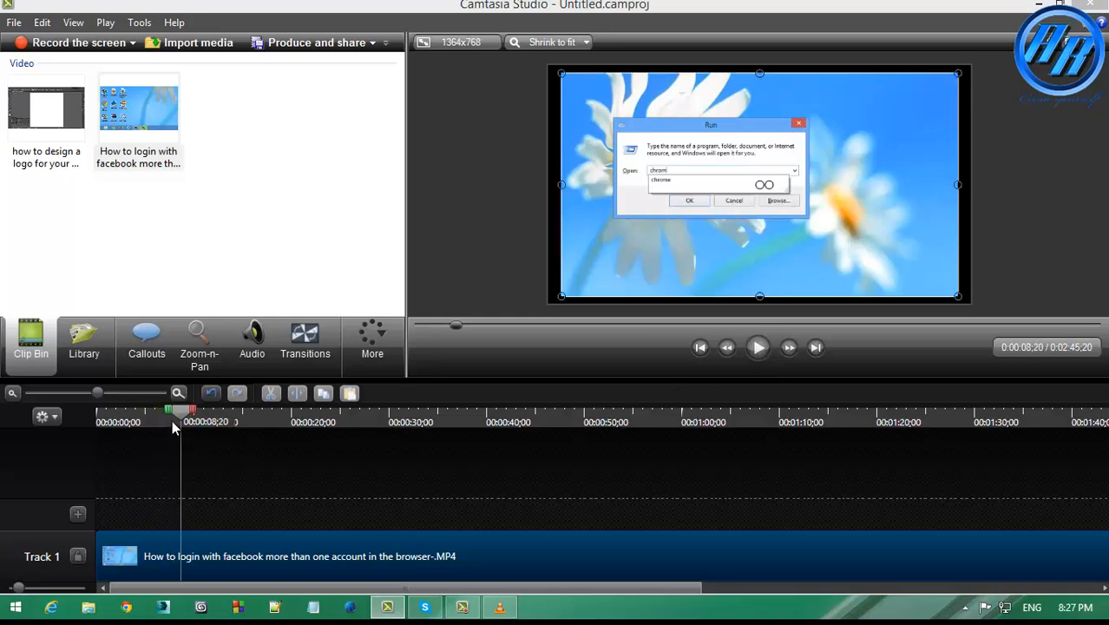
pyautogui.moveTo(184, 418); pyautogui.dragTo(82, 431)
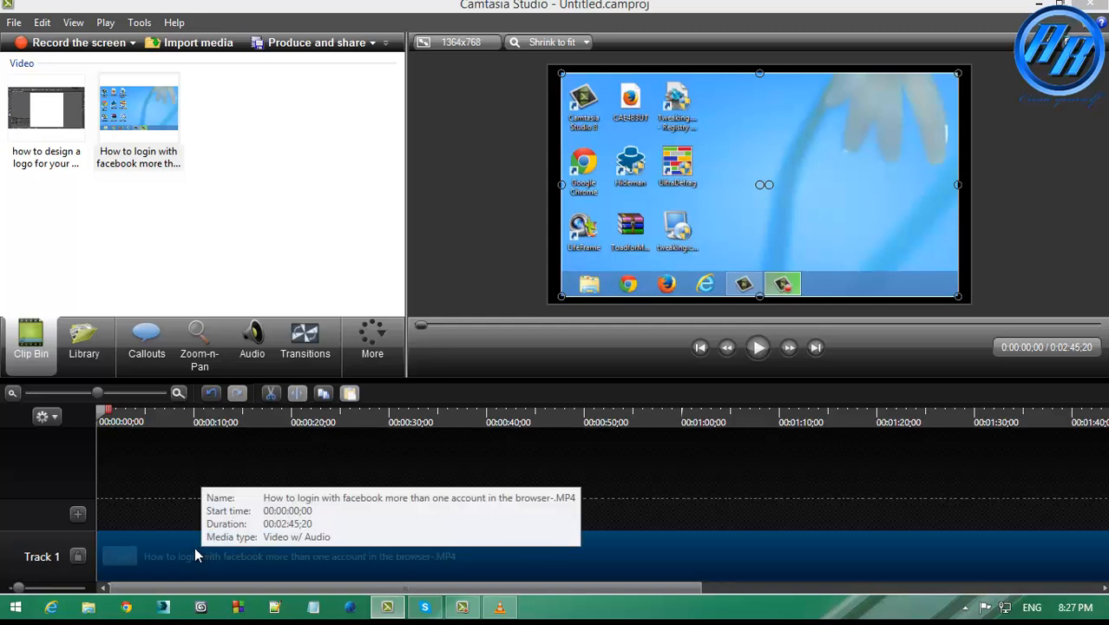
pyautogui.moveTo(194, 546); pyautogui.dragTo(229, 558)
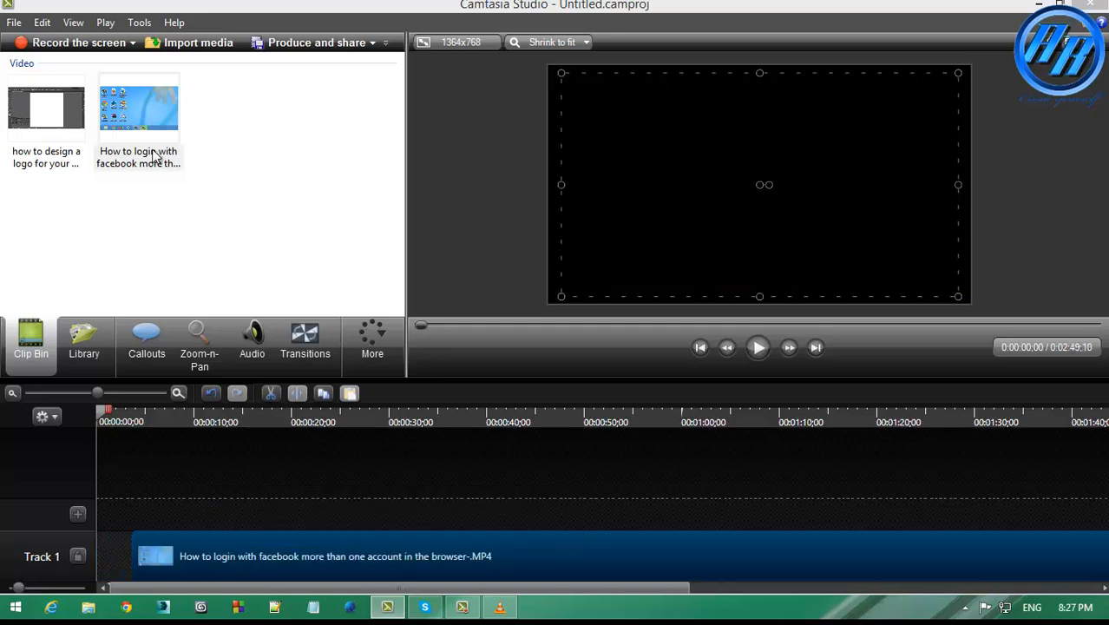
# - Import the Projukti Team Logo image from the My Illastrator folder on the Study (L:) drive
pyautogui.click(198, 42)
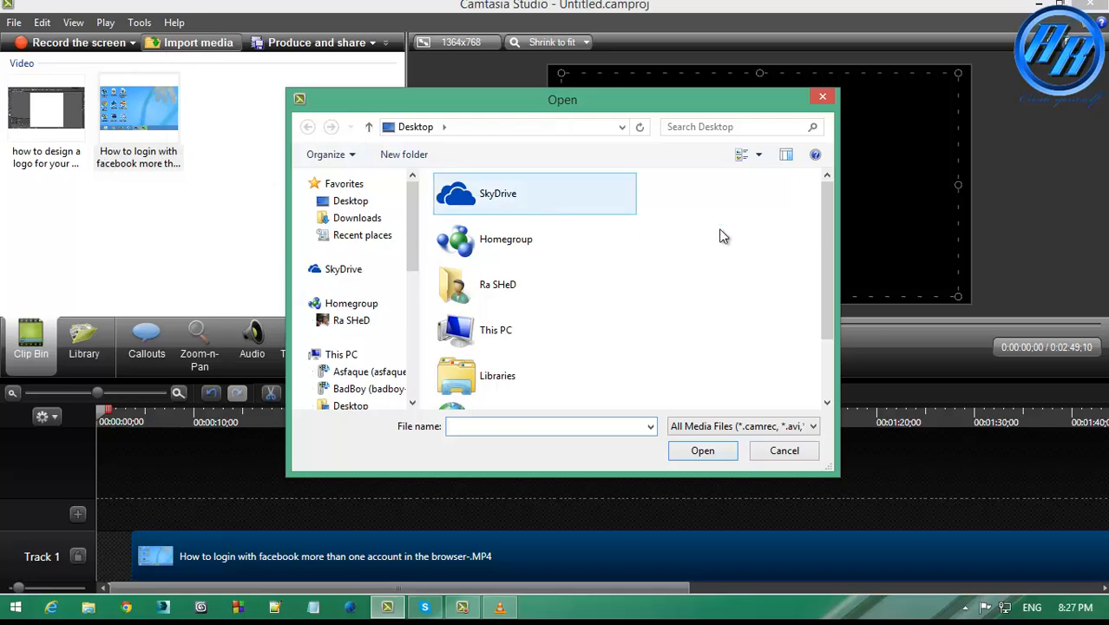
pyautogui.moveTo(418, 235); pyautogui.dragTo(410, 347)
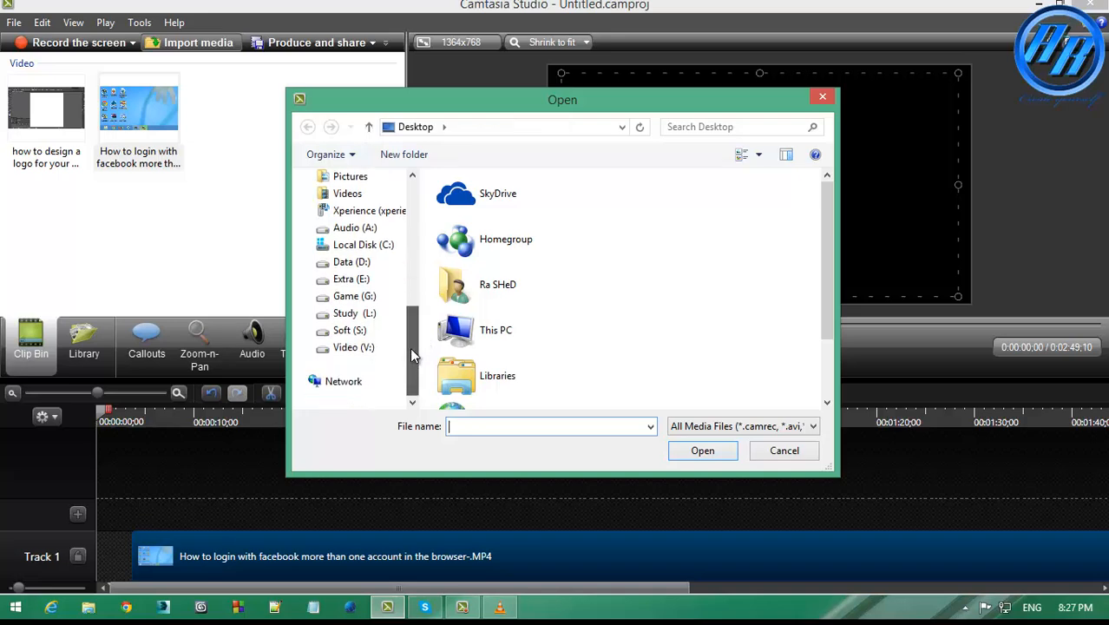
pyautogui.click(356, 314)
pyautogui.doubleClick(699, 252)
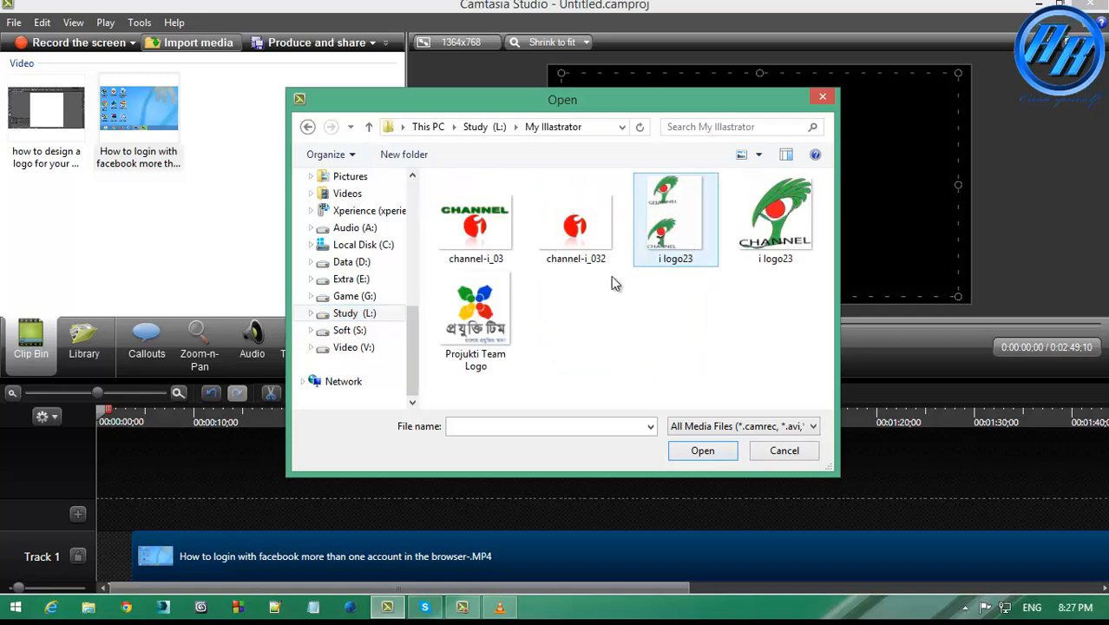
pyautogui.doubleClick(482, 314)
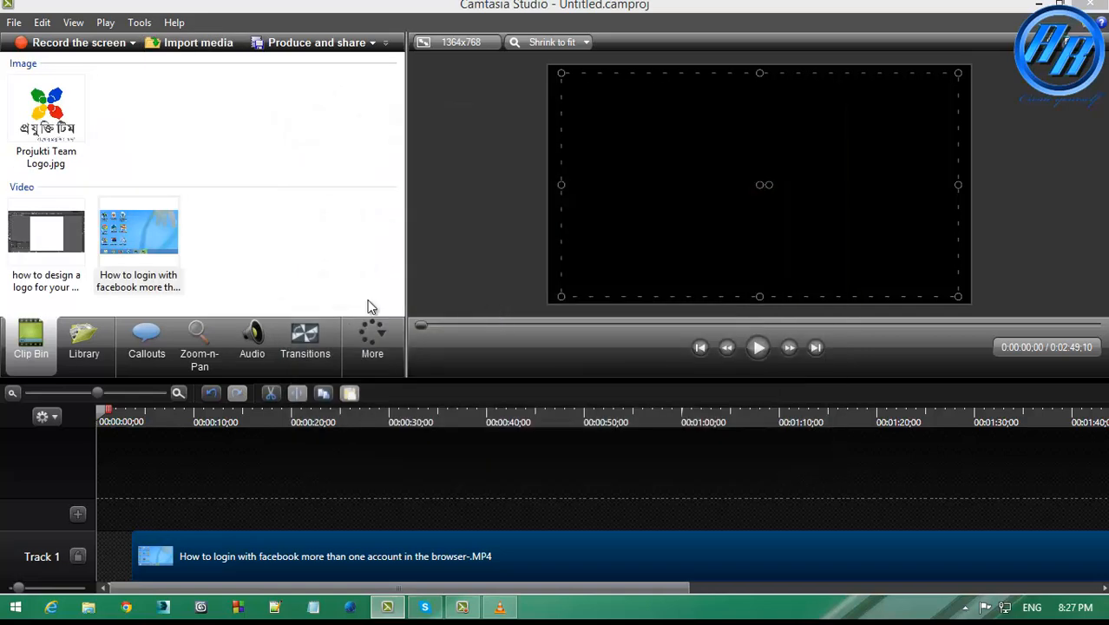
# - Add the Projukti Team Logo image at the timeline's start and shorten it to end where the Track 1 video begins
pyautogui.click(54, 108)
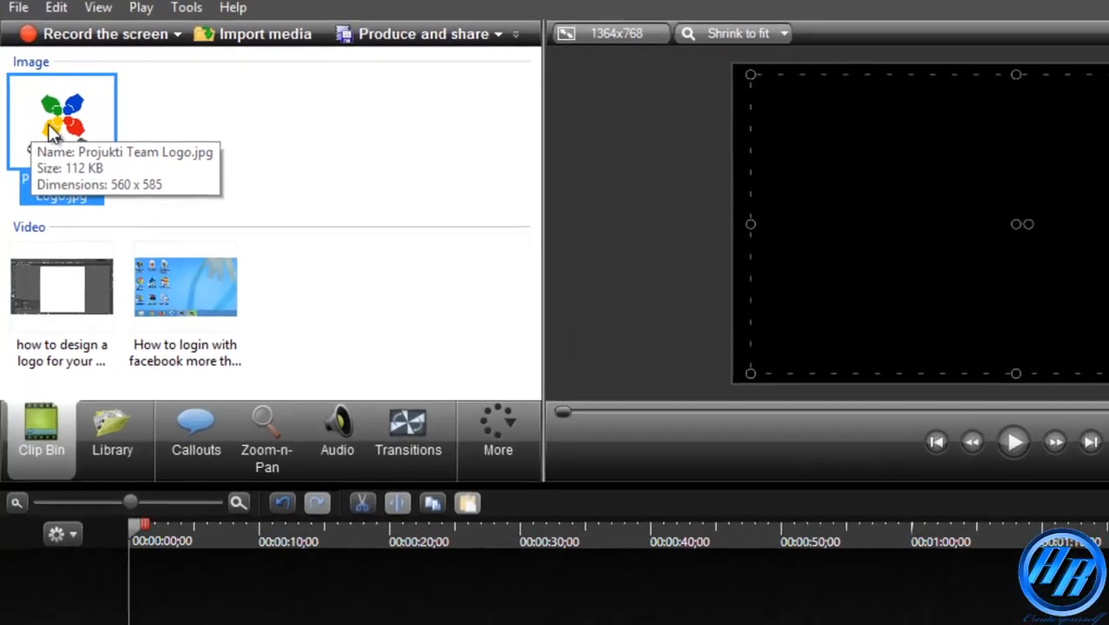
pyautogui.rightClick(51, 128)
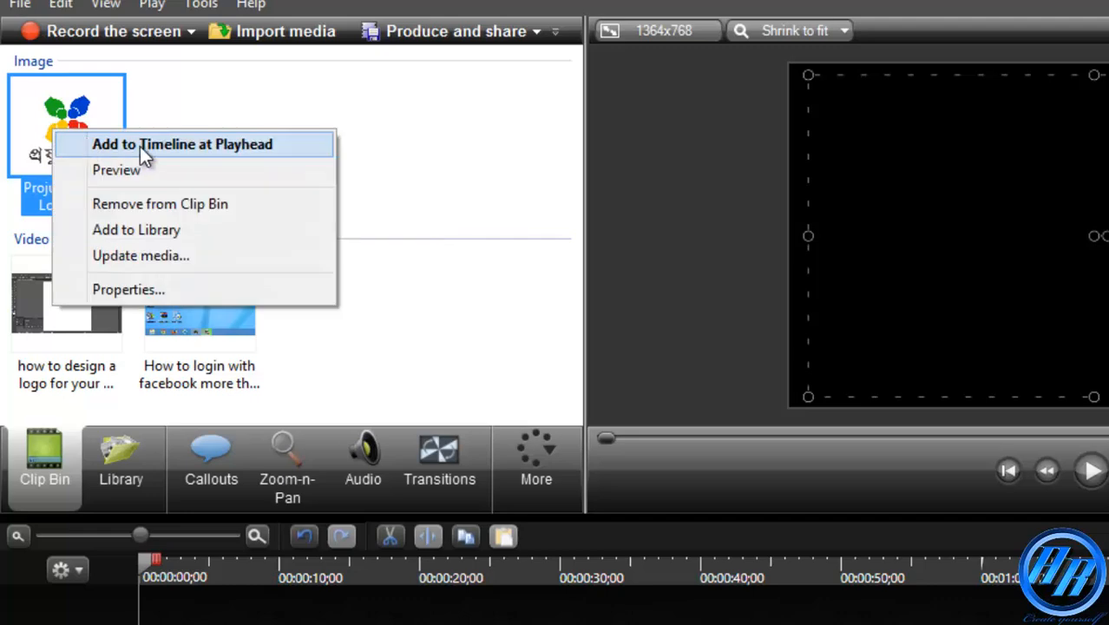
pyautogui.click(140, 146)
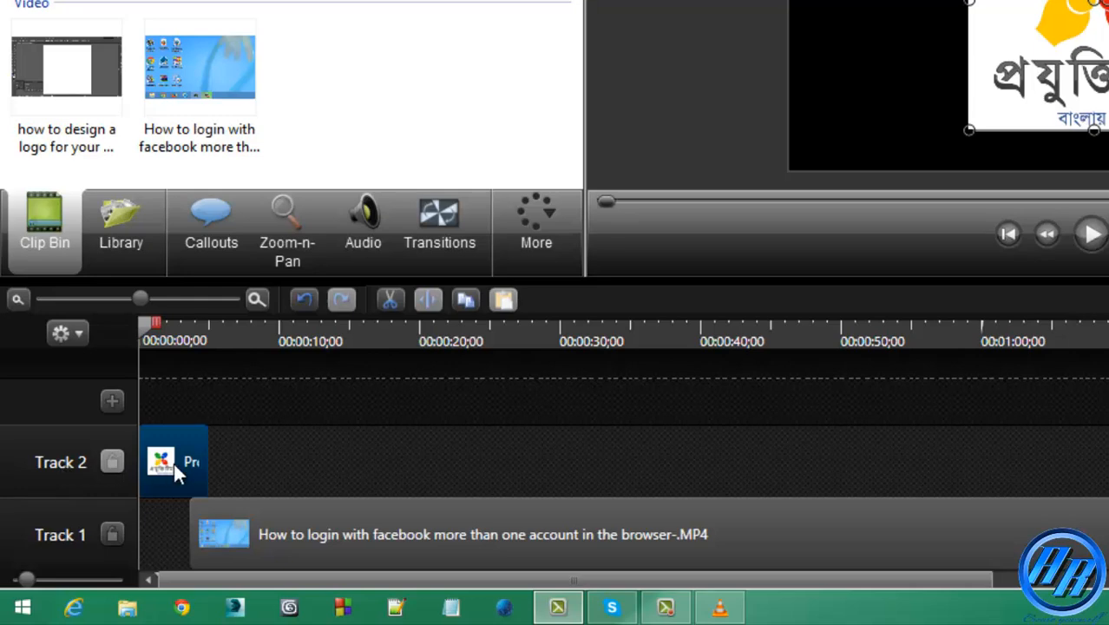
pyautogui.click(327, 533)
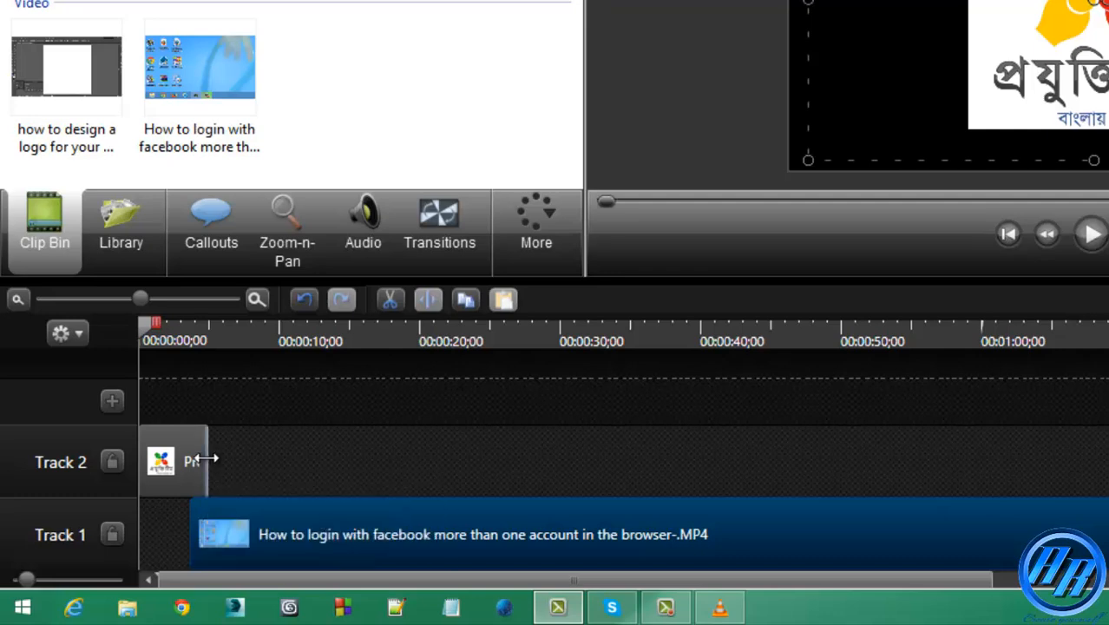
pyautogui.moveTo(207, 460)
pyautogui.mouseDown()
pyautogui.moveTo(158, 462)
pyautogui.moveTo(302, 461)
pyautogui.moveTo(190, 465)
pyautogui.mouseUp()
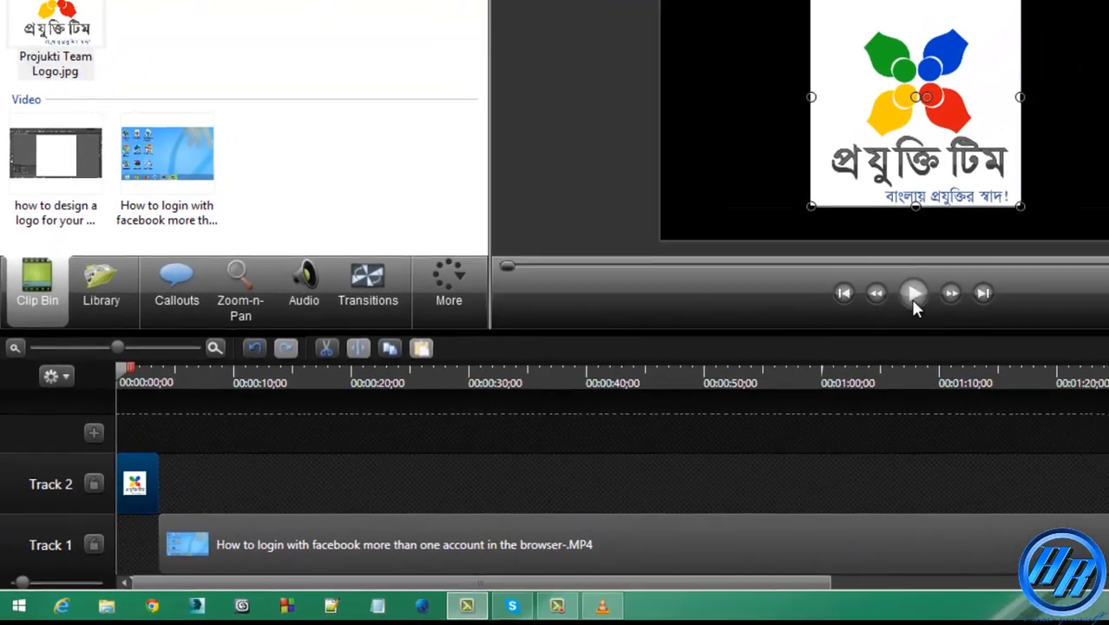
# - Play back the changeover from the logo image to the video and return the playhead to the start
pyautogui.click(1092, 232)
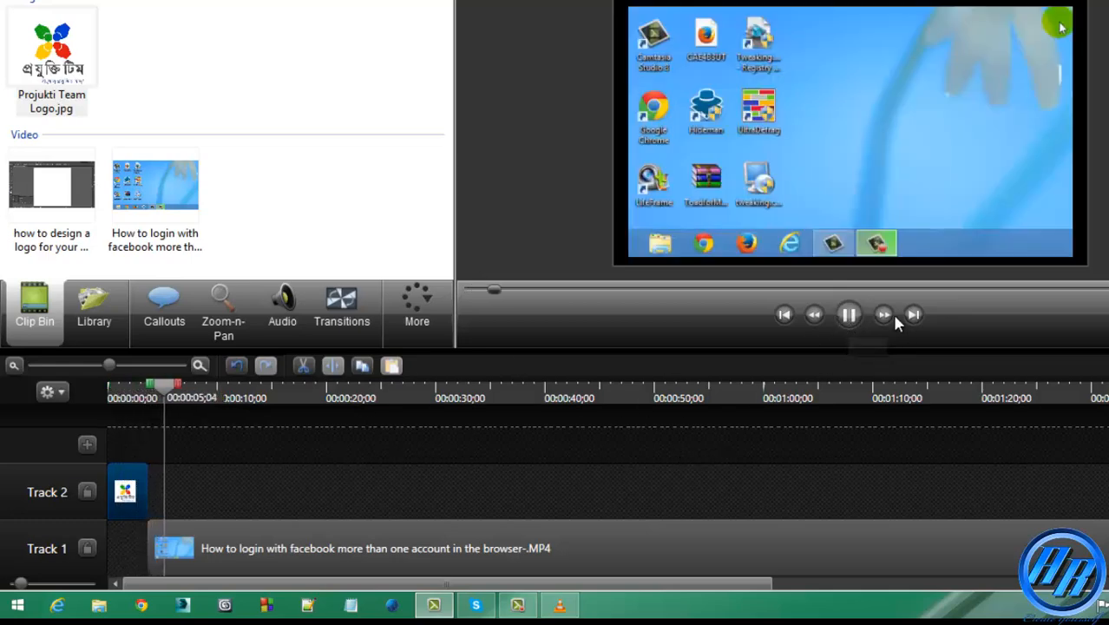
pyautogui.click(849, 315)
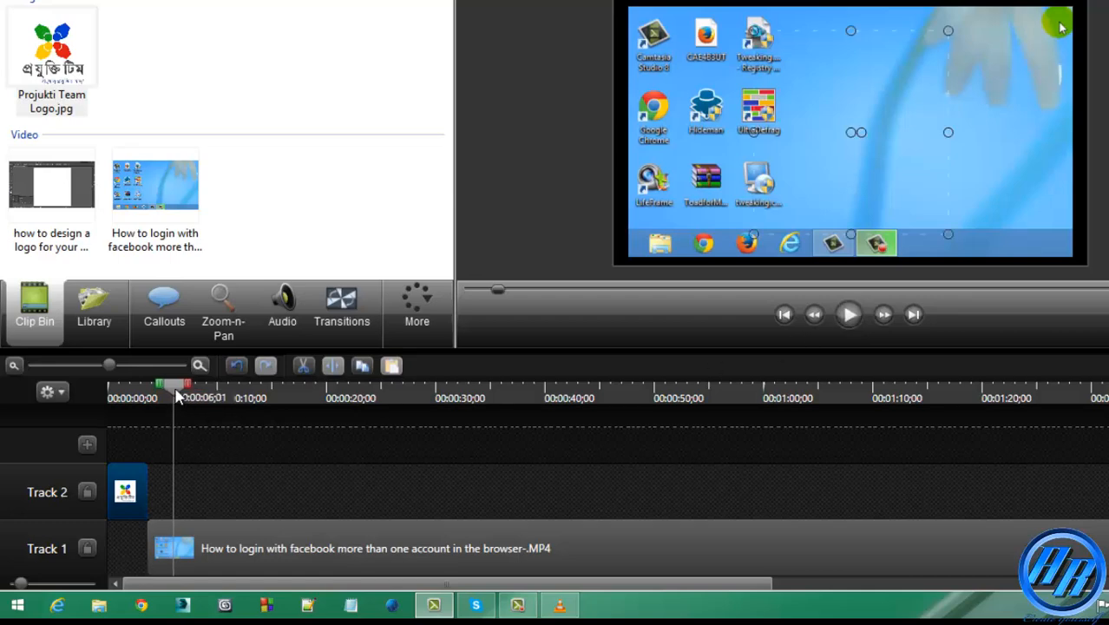
pyautogui.moveTo(177, 397); pyautogui.dragTo(102, 396)
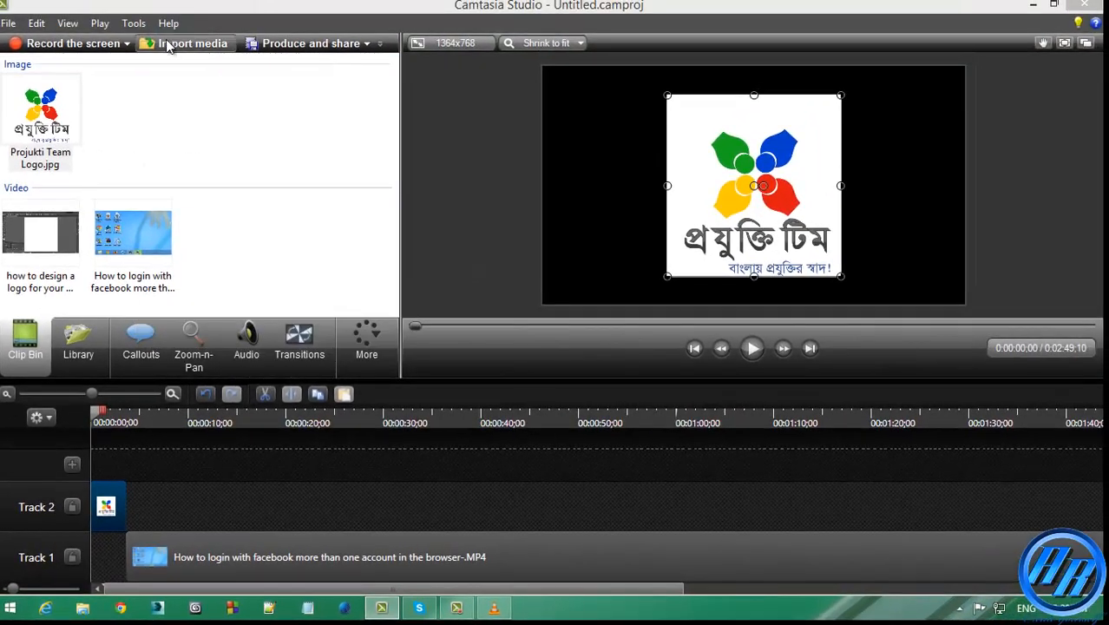
# - Import the Dhoom 3 New Song MP3 from the doom 3 song folder on Audio (A:) and add it at the timeline's start
pyautogui.click(174, 47)
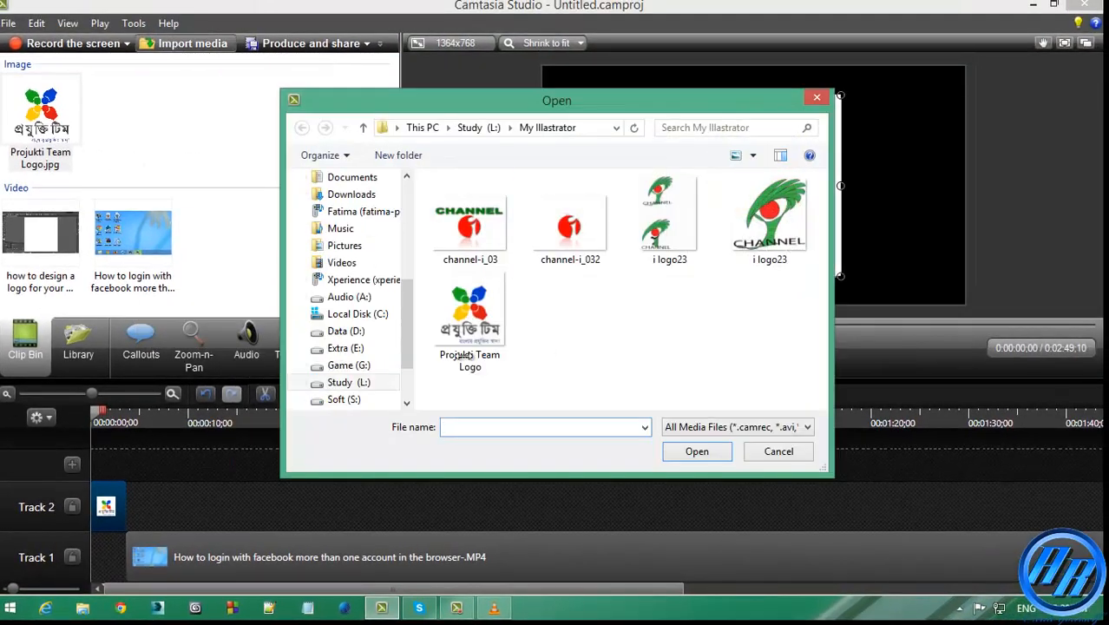
pyautogui.scroll(-1, 412, 314)
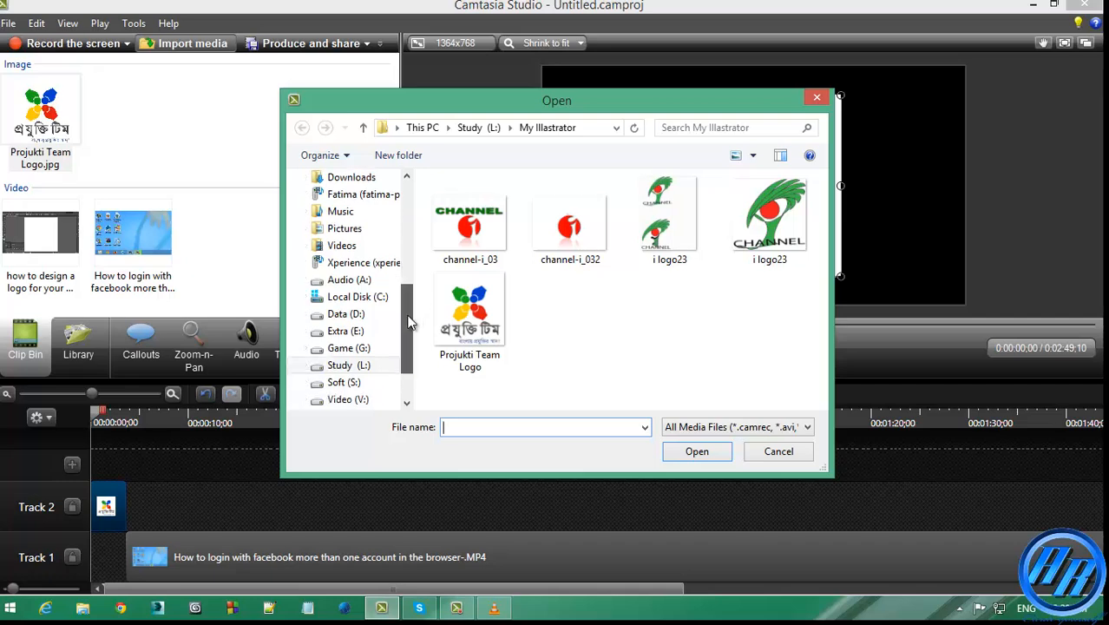
pyautogui.click(364, 319)
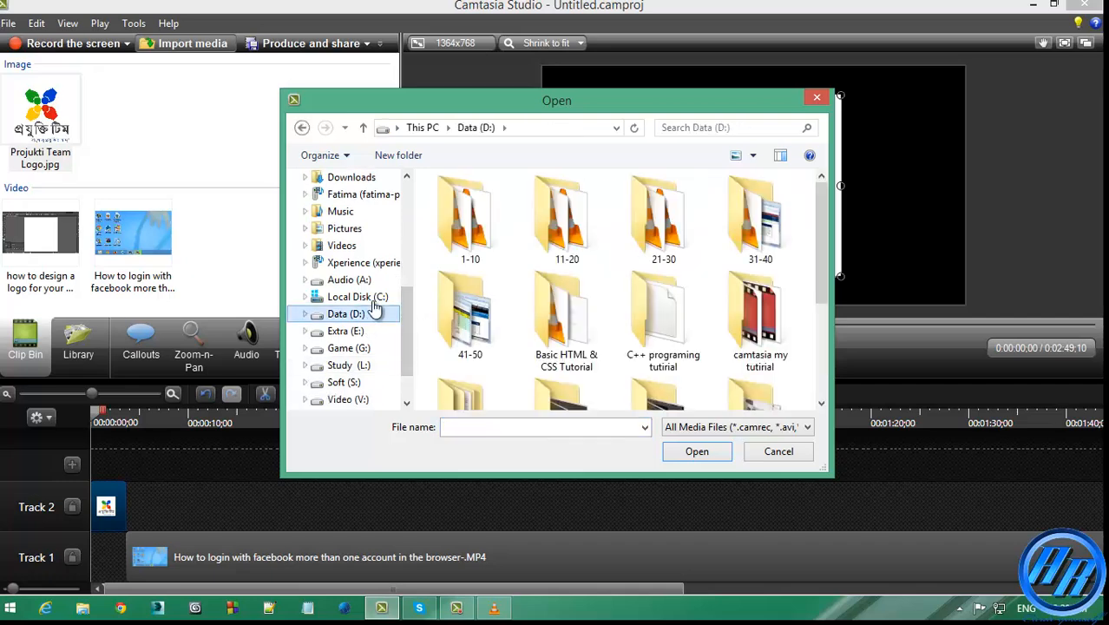
pyautogui.click(364, 279)
pyautogui.doubleClick(484, 220)
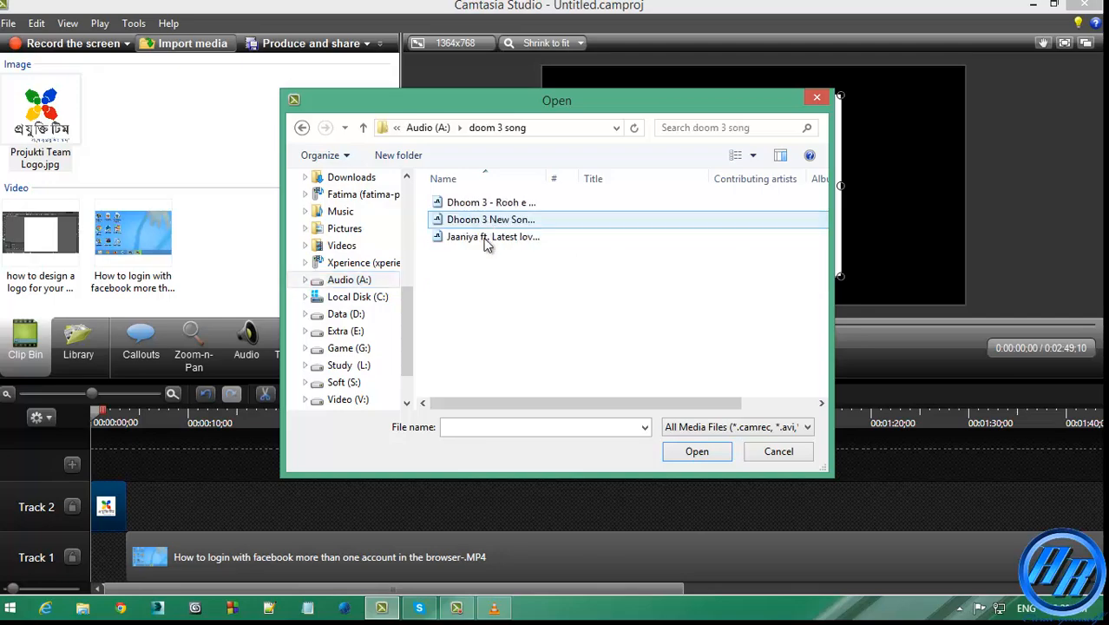
pyautogui.doubleClick(489, 223)
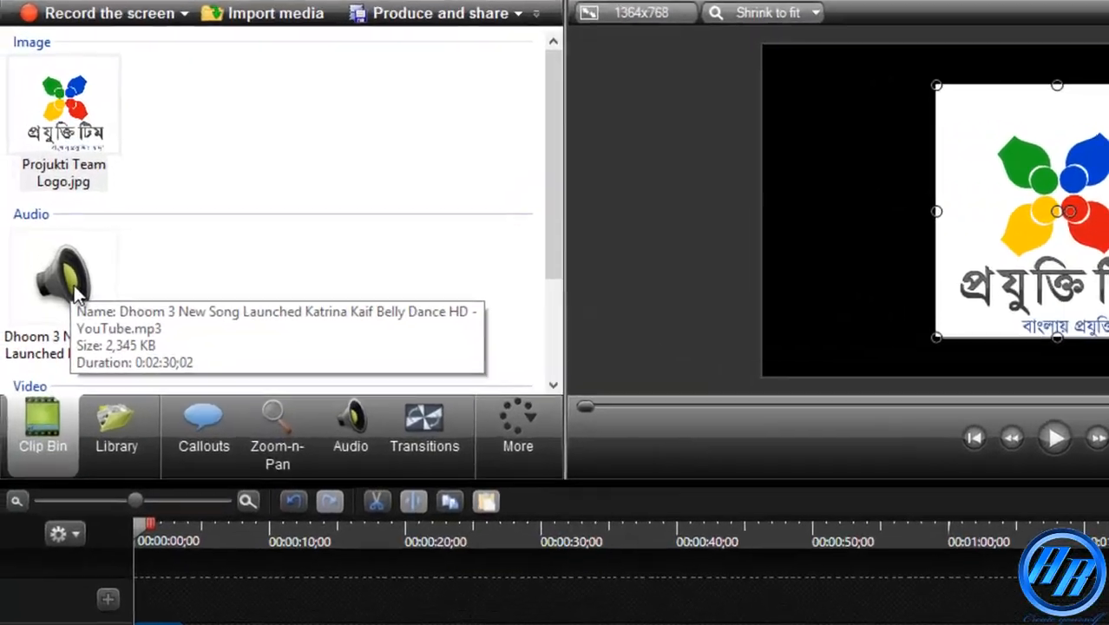
pyautogui.rightClick(46, 242)
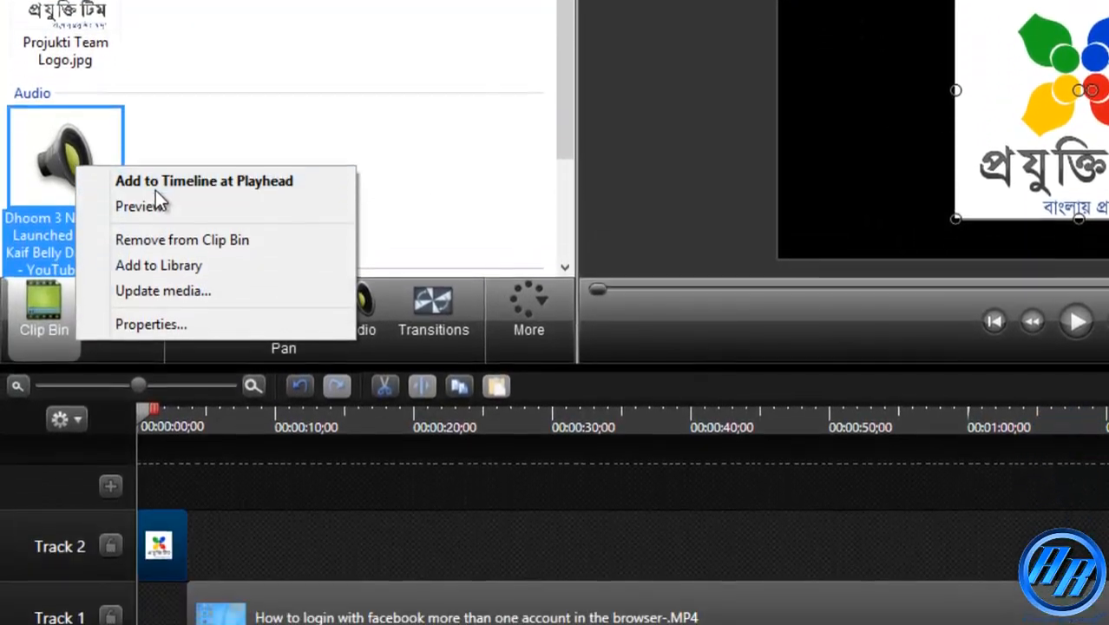
pyautogui.click(151, 292)
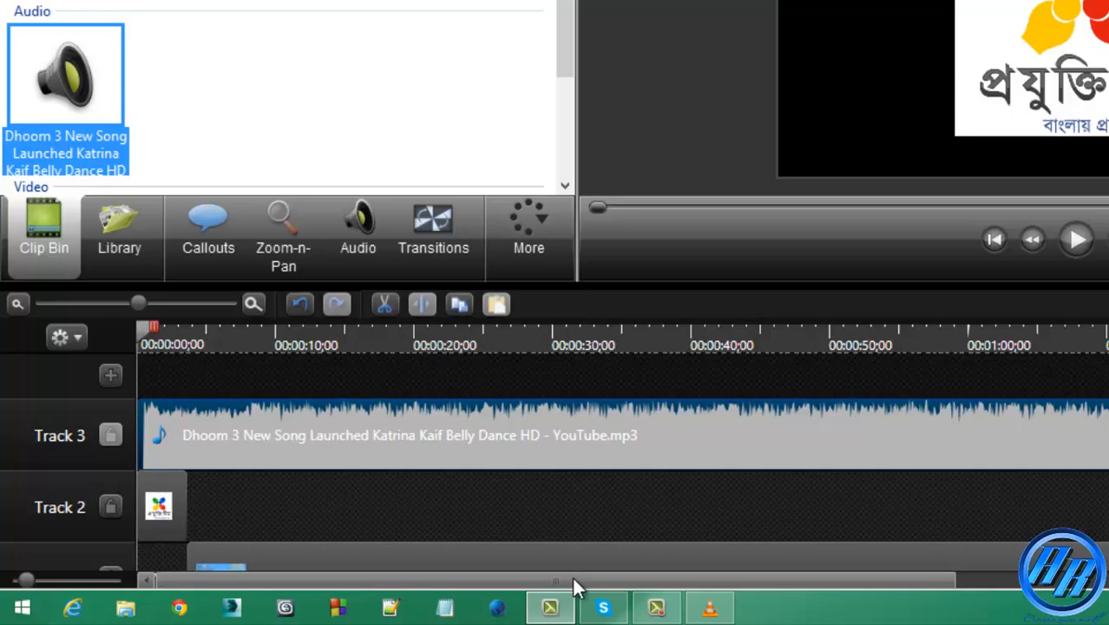
# - Trim the end of the song on Track 3 so that it finishes together with the logo image on Track 2
pyautogui.moveTo(572, 575); pyautogui.dragTo(1108, 566)
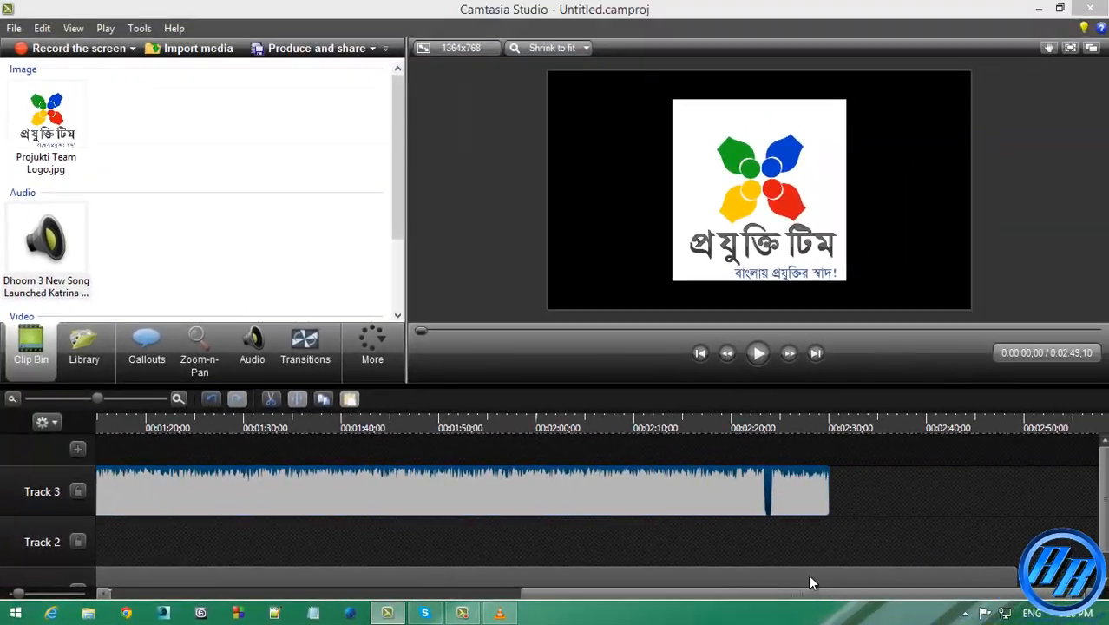
pyautogui.moveTo(828, 489); pyautogui.dragTo(97, 495)
pyautogui.moveTo(642, 599); pyautogui.dragTo(268, 405)
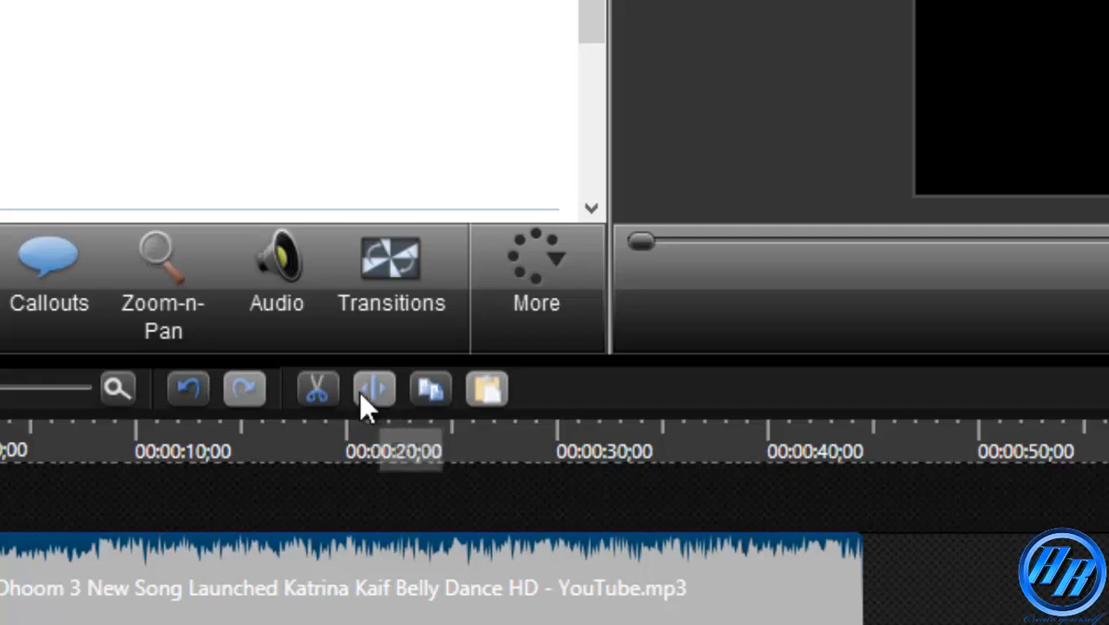
pyautogui.click(299, 458)
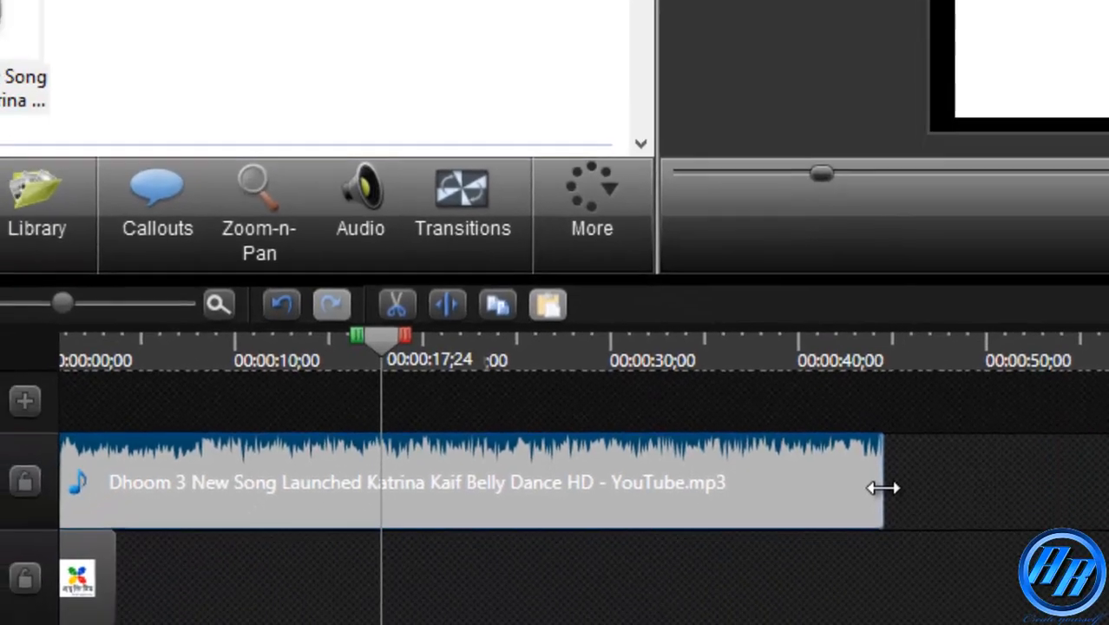
pyautogui.moveTo(883, 488); pyautogui.dragTo(145, 439)
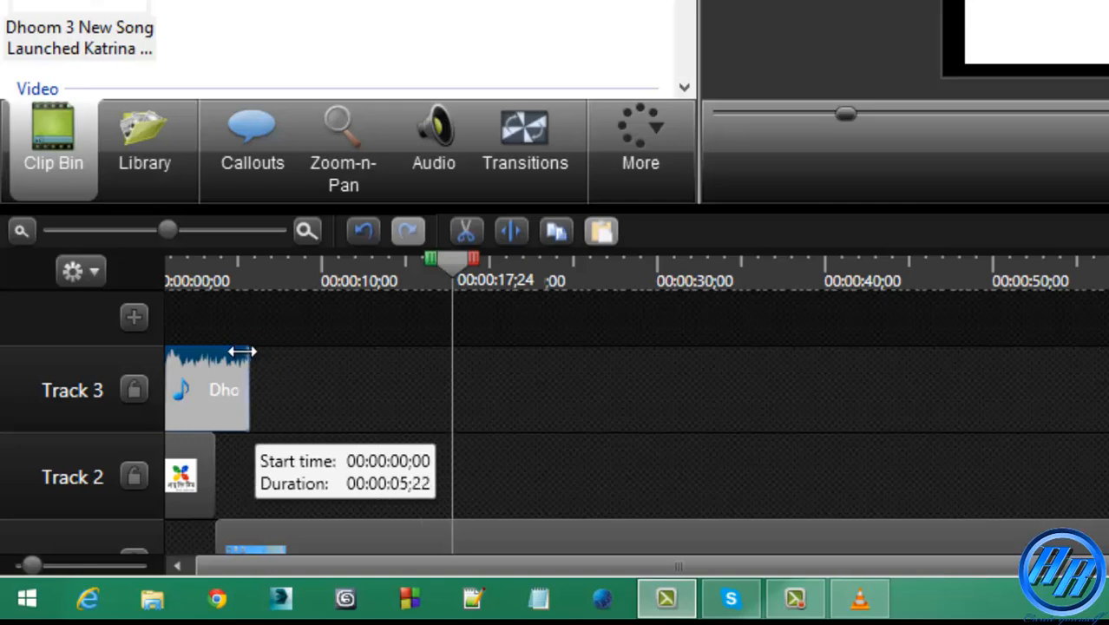
pyautogui.moveTo(241, 351); pyautogui.dragTo(216, 361)
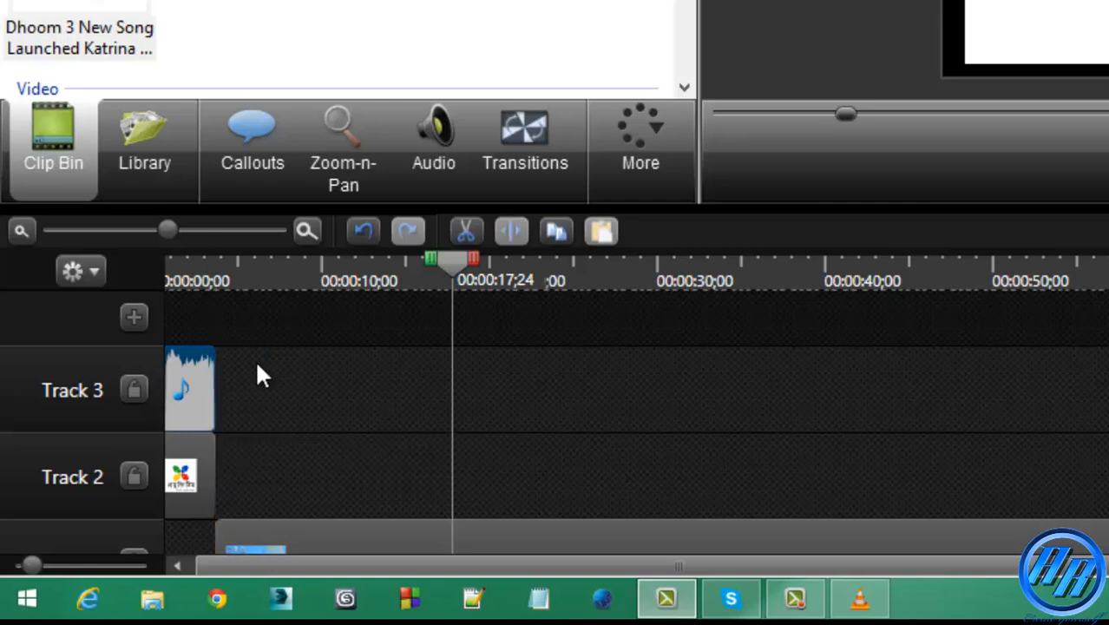
# - Play the intro from the timeline's start to check the logo with its music up to the beginning of the video
pyautogui.moveTo(460, 287); pyautogui.dragTo(163, 300)
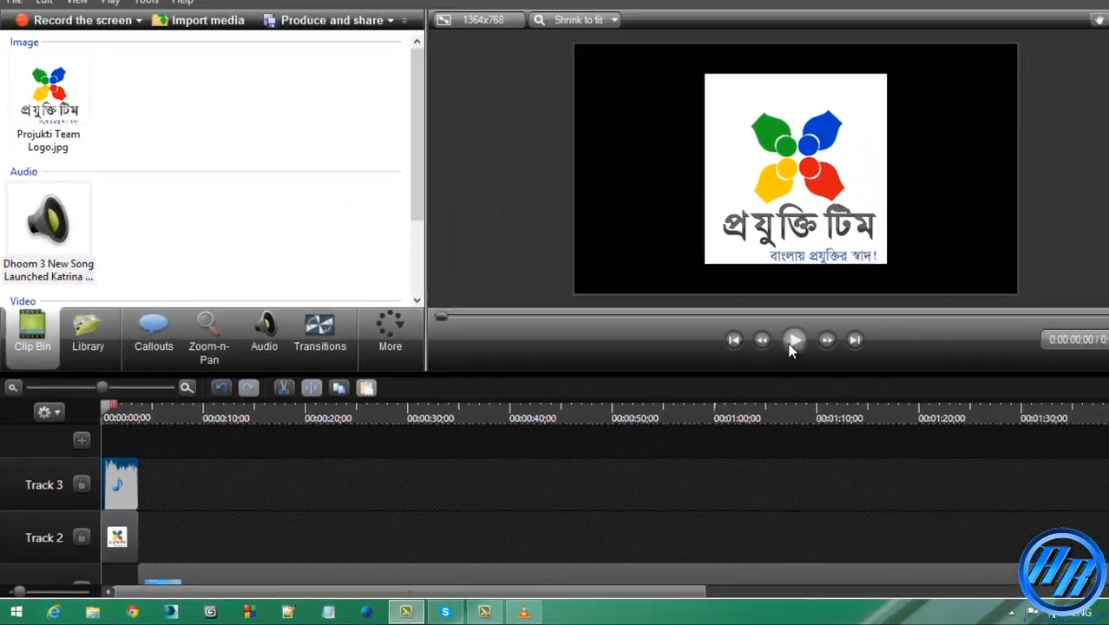
pyautogui.click(755, 356)
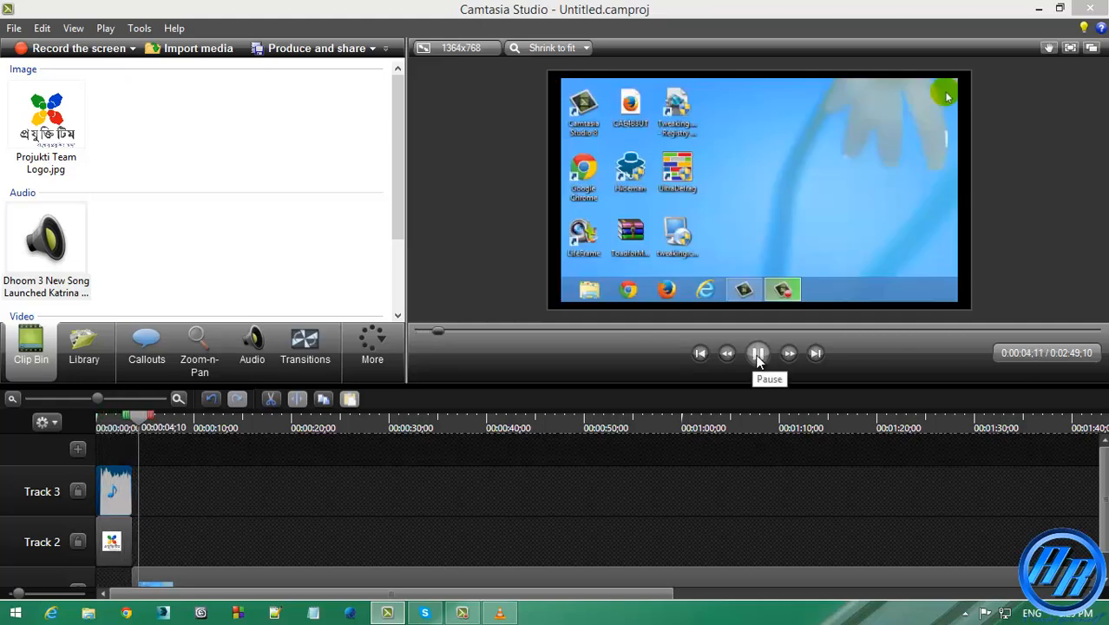
pyautogui.click(757, 353)
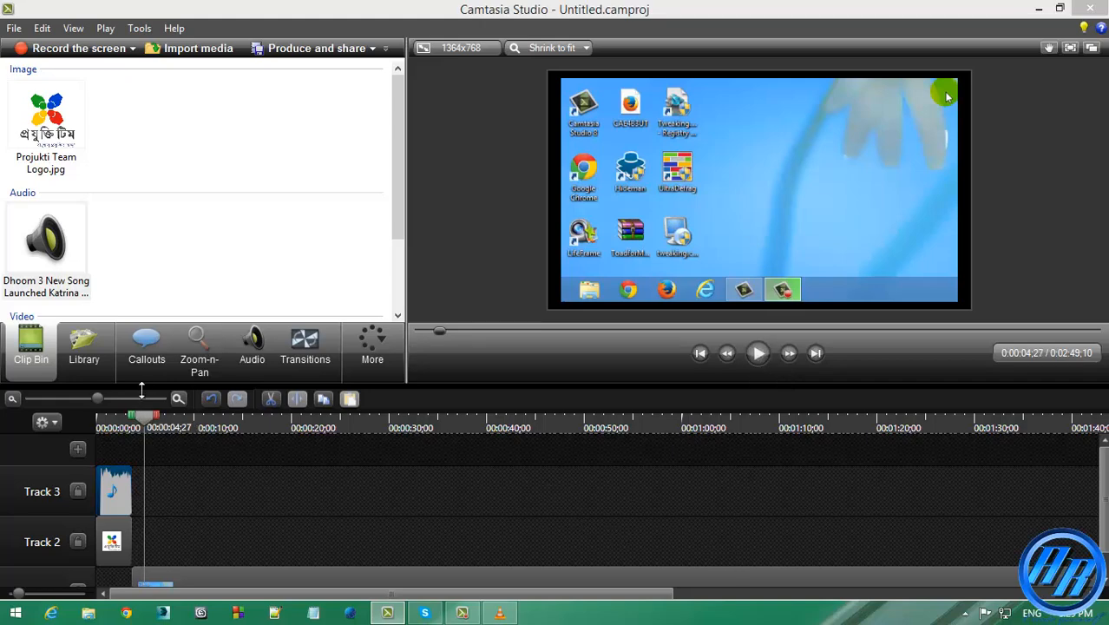
# - Add the Wheel transition to the start of the logo image on Track 2
pyautogui.click(301, 353)
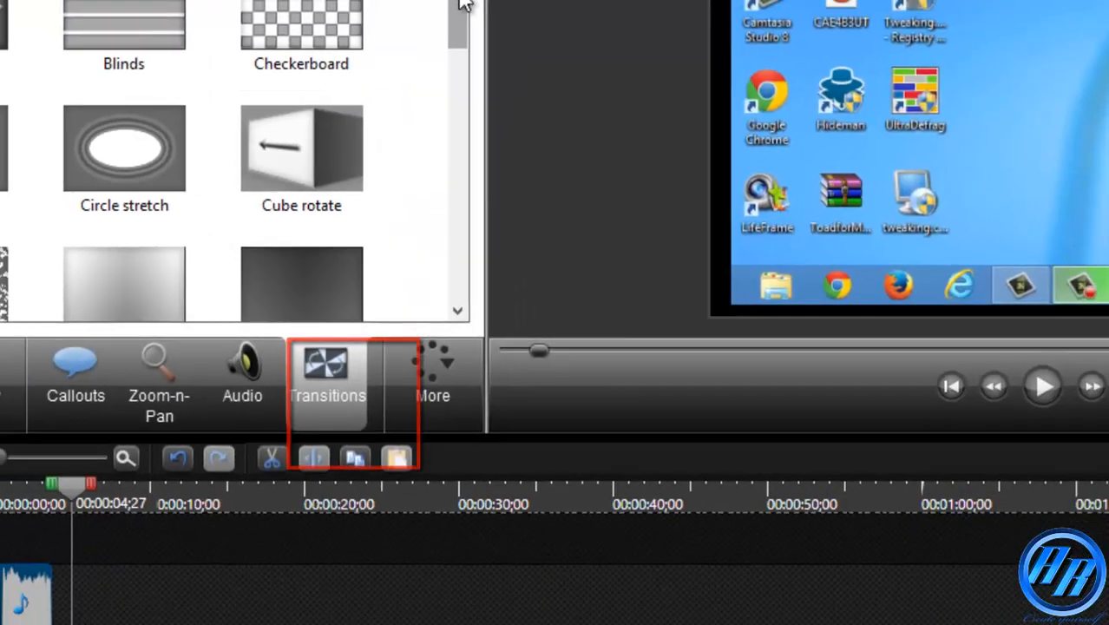
pyautogui.moveTo(464, 5); pyautogui.dragTo(371, 267)
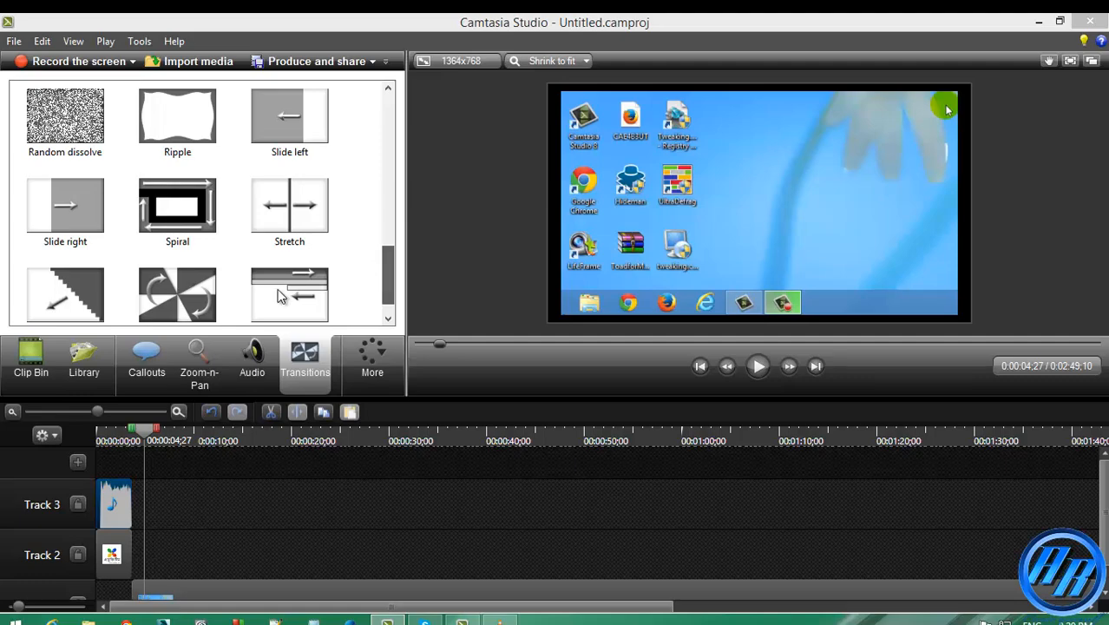
pyautogui.click(168, 302)
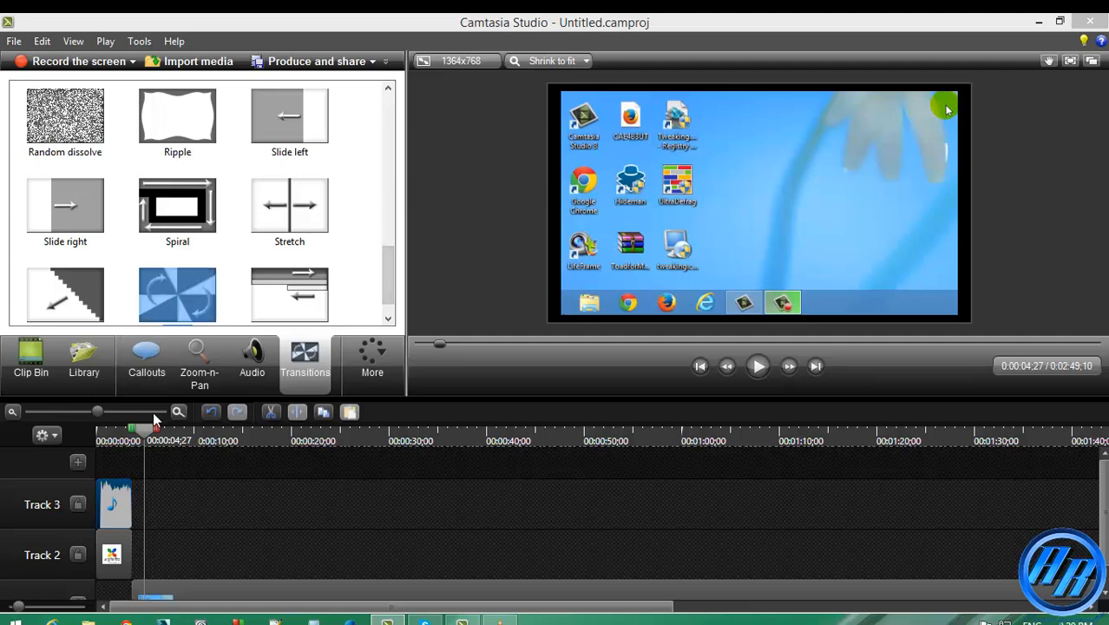
pyautogui.moveTo(144, 431); pyautogui.dragTo(55, 433)
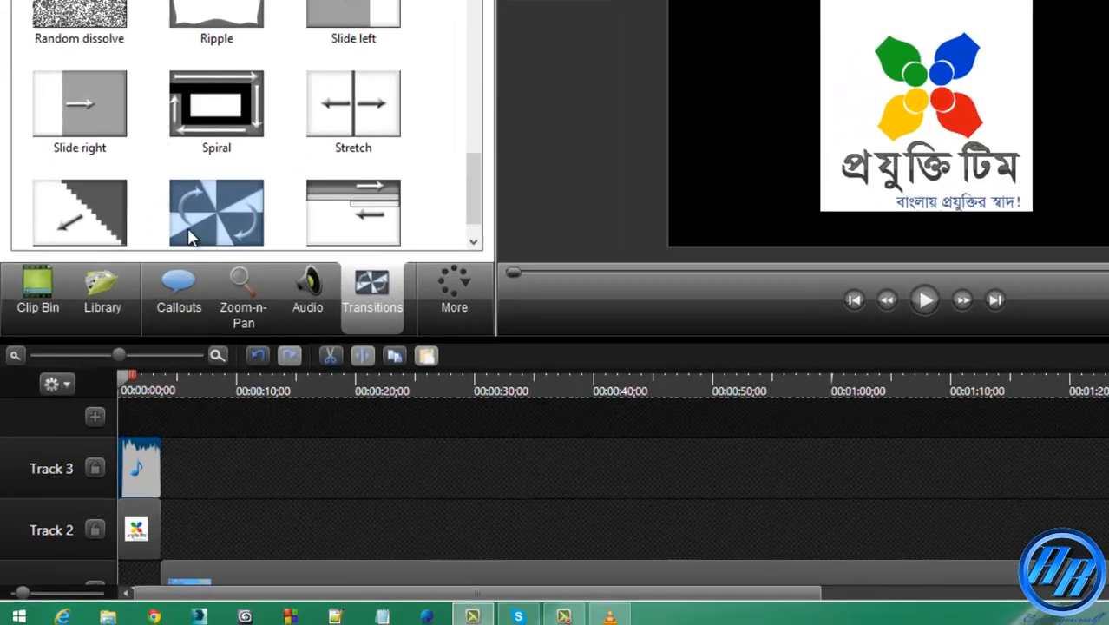
pyautogui.rightClick(194, 213)
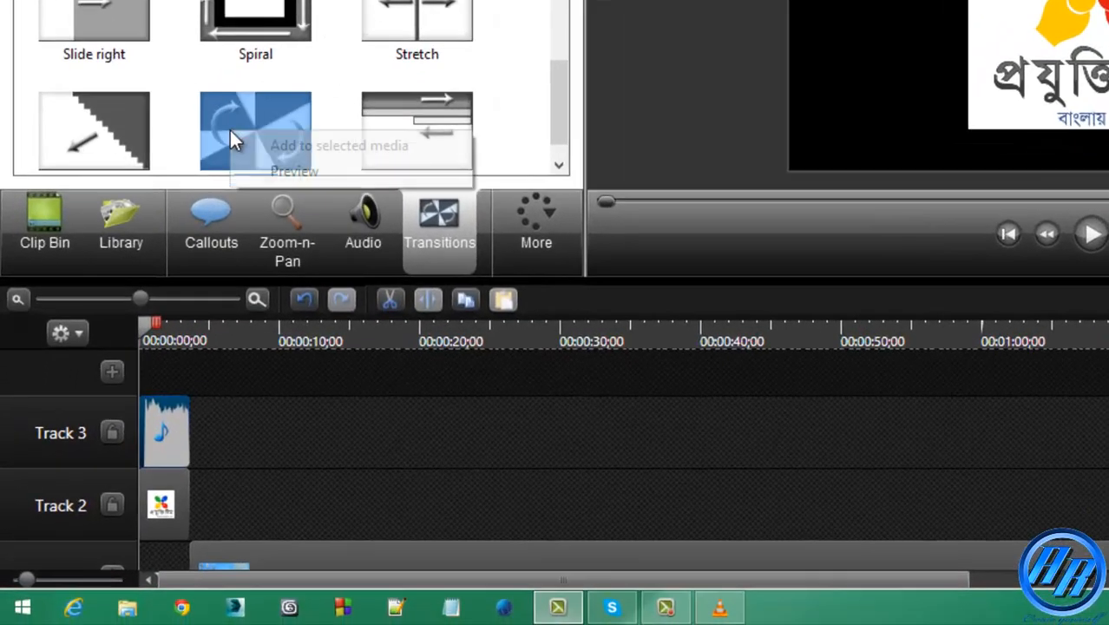
pyautogui.moveTo(195, 212); pyautogui.dragTo(132, 453)
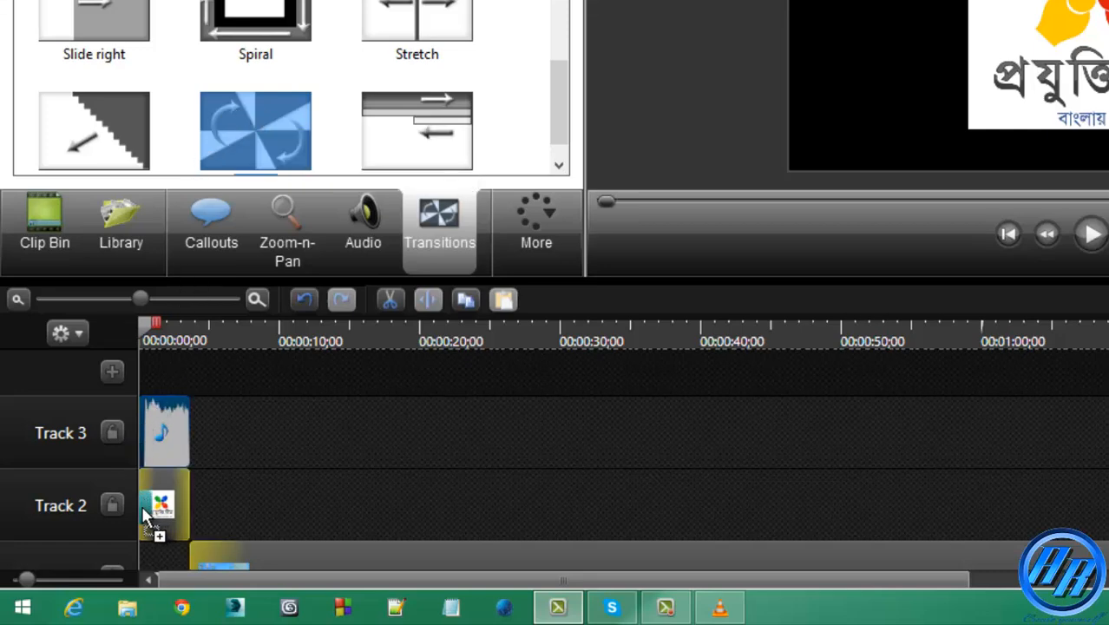
pyautogui.moveTo(142, 505); pyautogui.dragTo(144, 505)
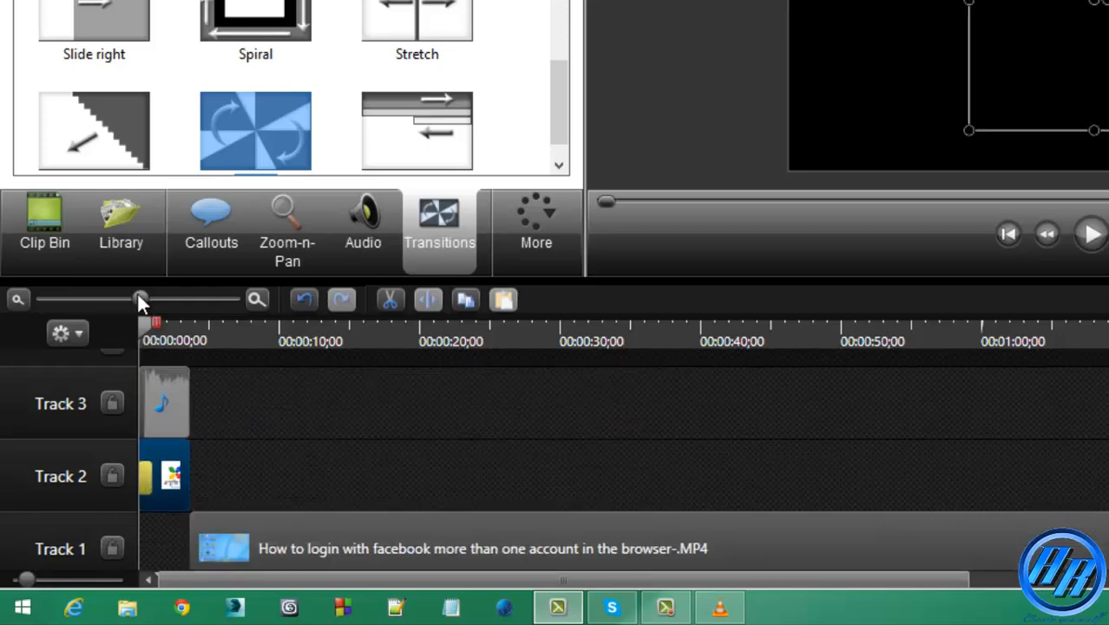
# - Play the intro from the timeline's start to check the Wheel transition on the logo image up to the beginning of the video
pyautogui.moveTo(138, 293); pyautogui.dragTo(209, 299)
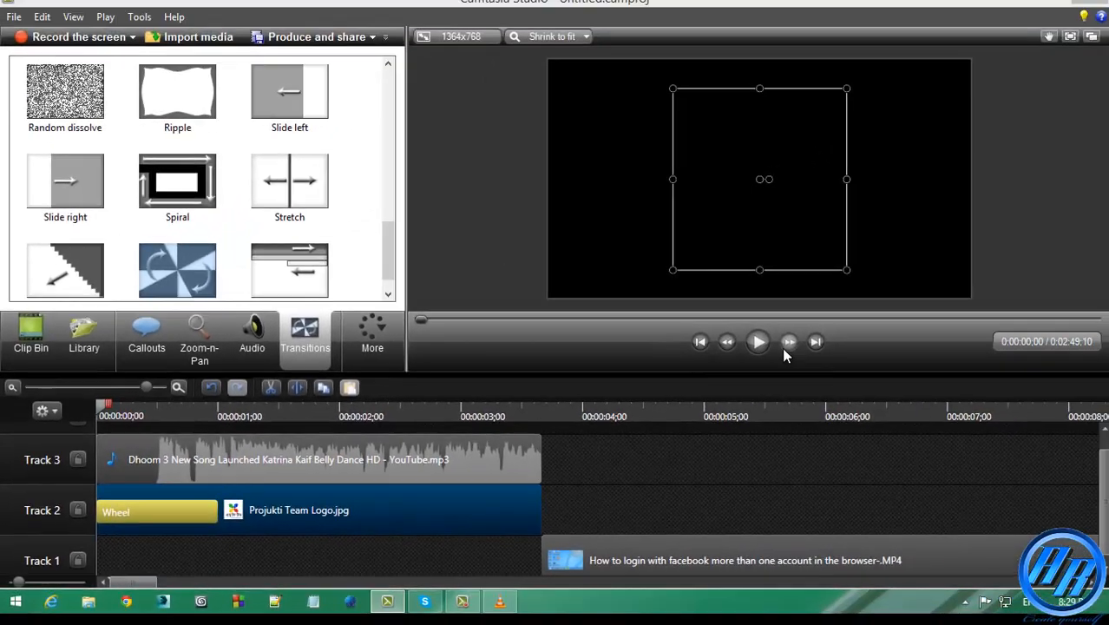
pyautogui.click(759, 342)
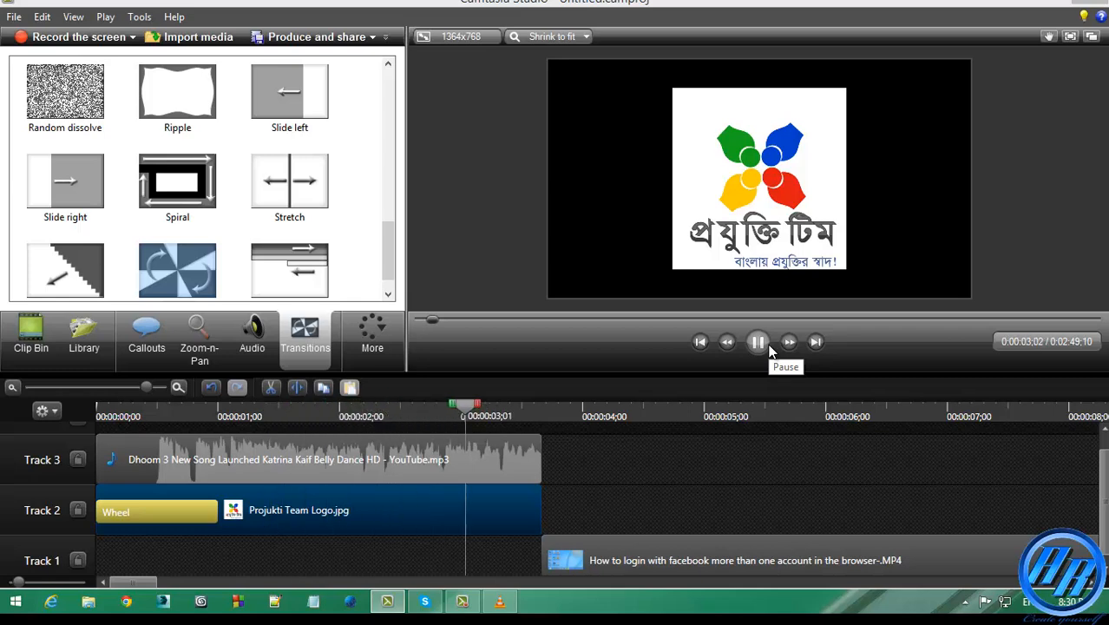
pyautogui.click(758, 347)
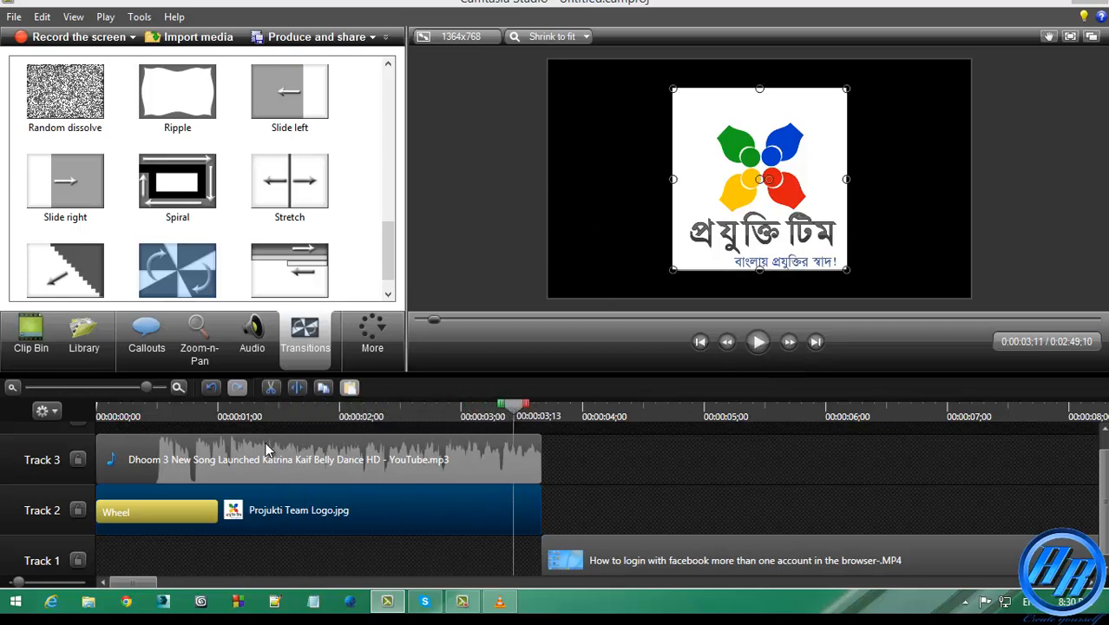
pyautogui.moveTo(295, 413); pyautogui.dragTo(31, 435)
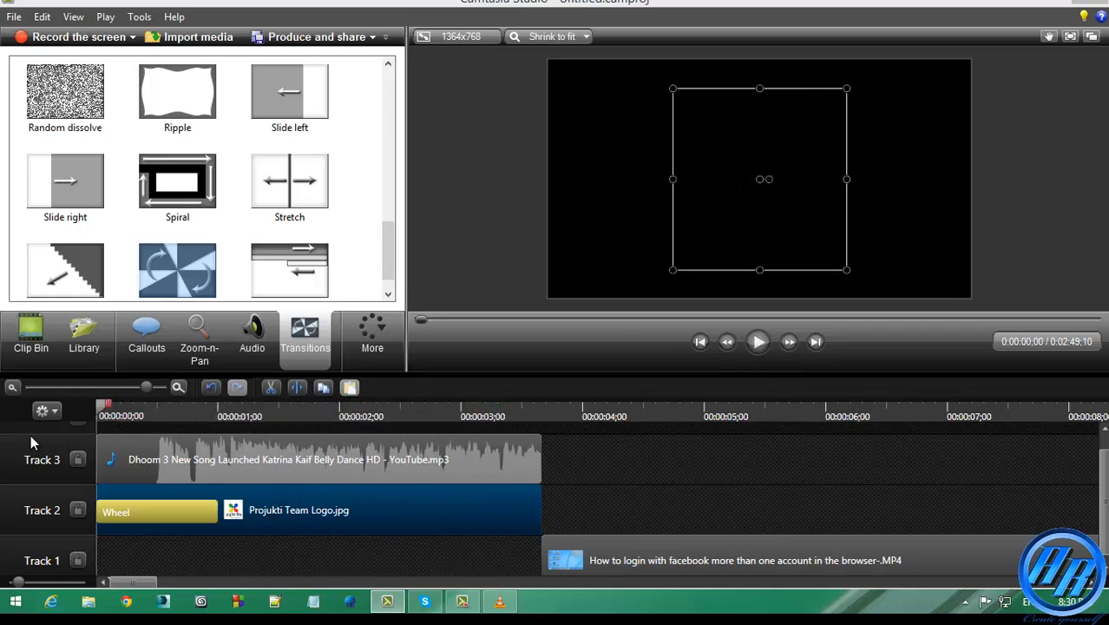
pyautogui.click(752, 342)
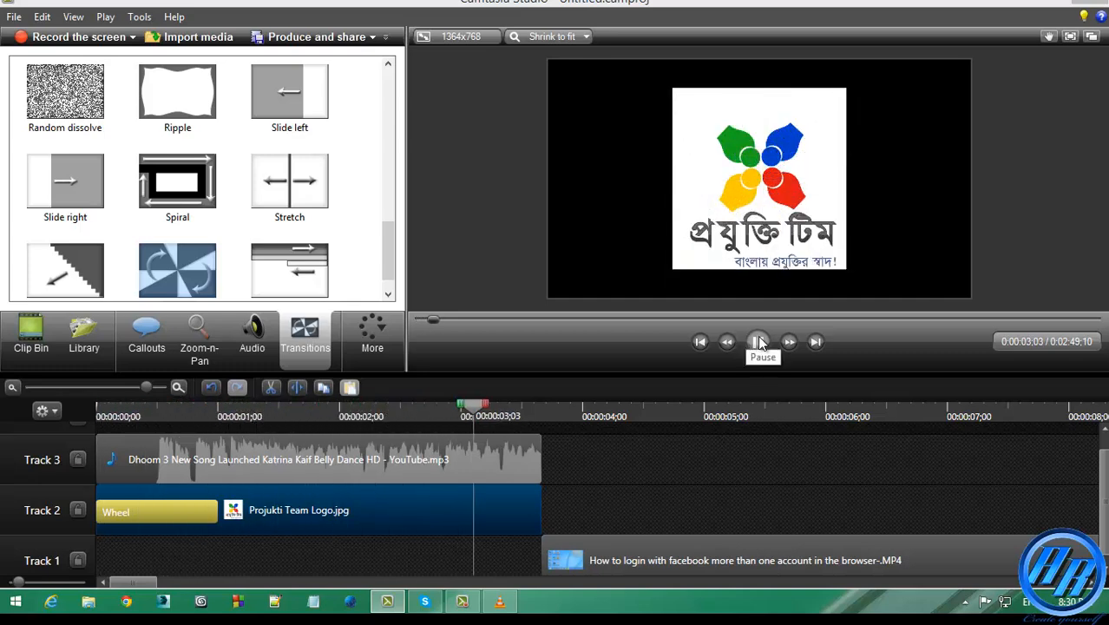
pyautogui.click(760, 343)
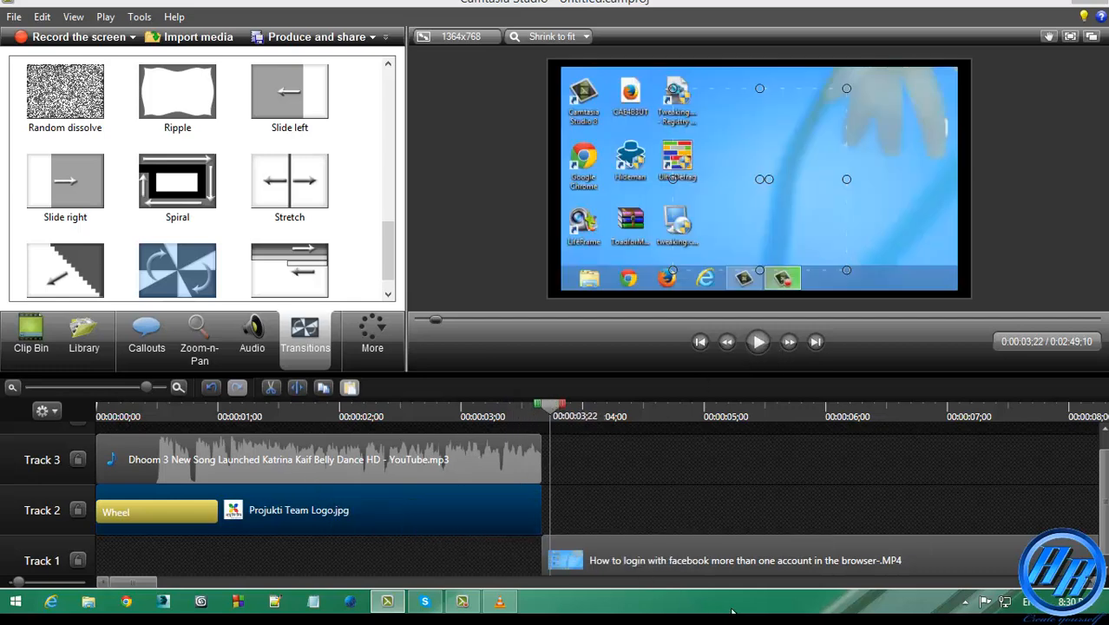
# - Add the Wheel transition to the start of the video clip on Track 1 and play back the changeover from the logo
pyautogui.moveTo(543, 410); pyautogui.dragTo(539, 408)
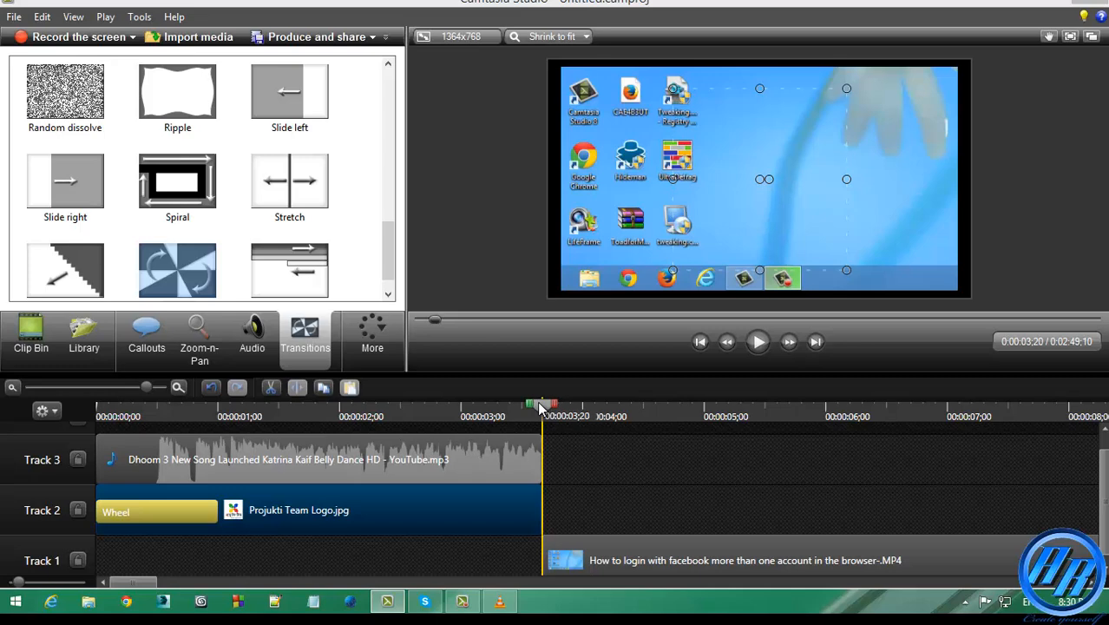
pyautogui.moveTo(200, 261); pyautogui.dragTo(558, 542)
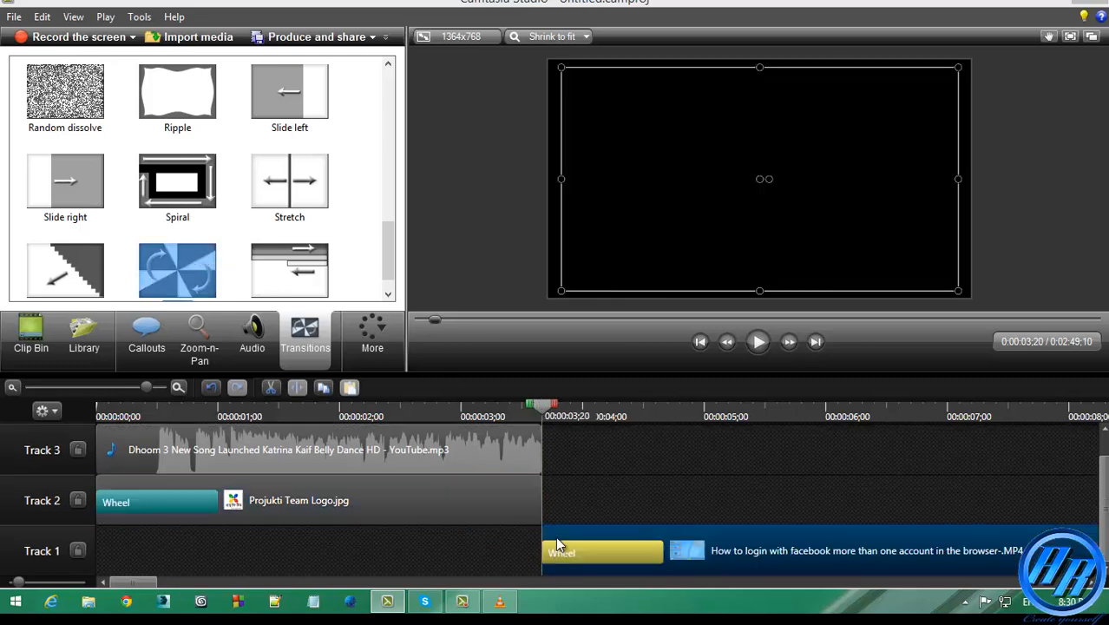
pyautogui.click(299, 415)
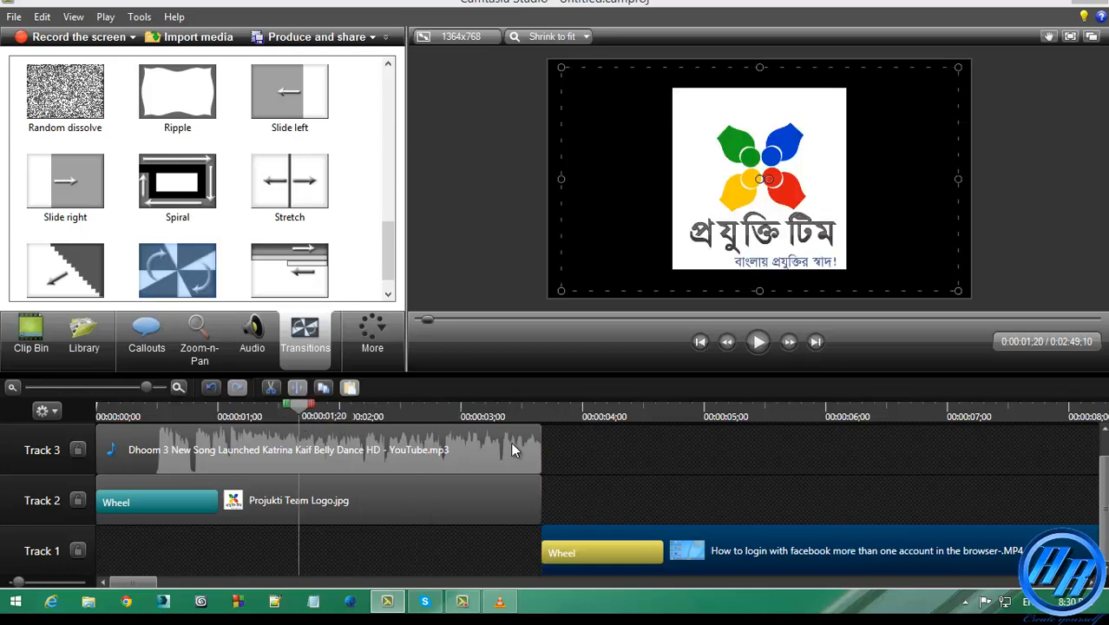
pyautogui.click(752, 345)
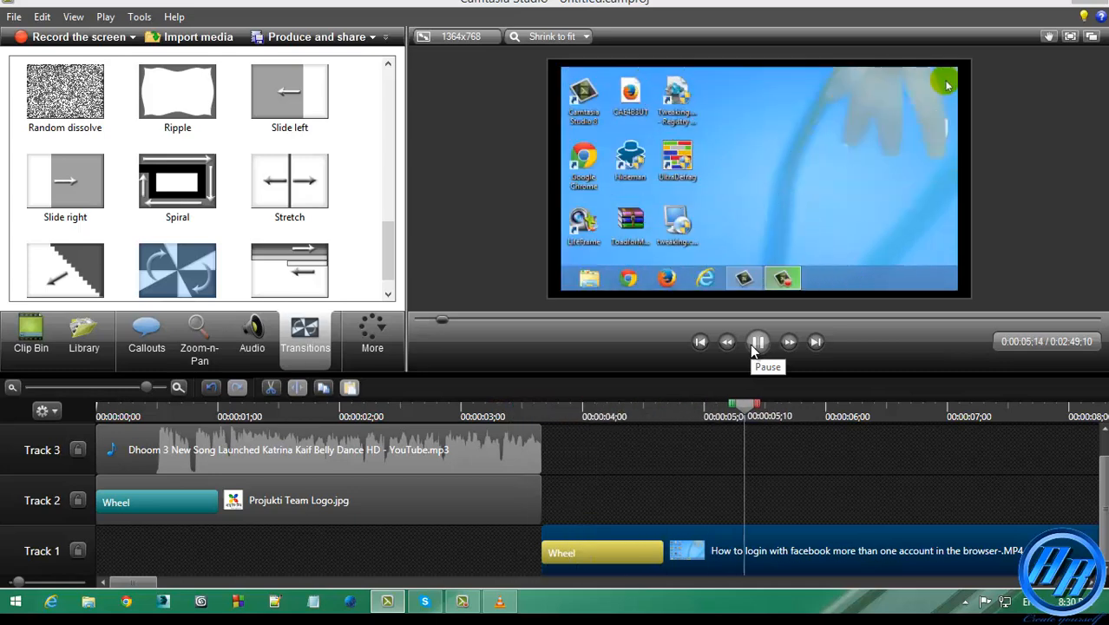
pyautogui.click(752, 344)
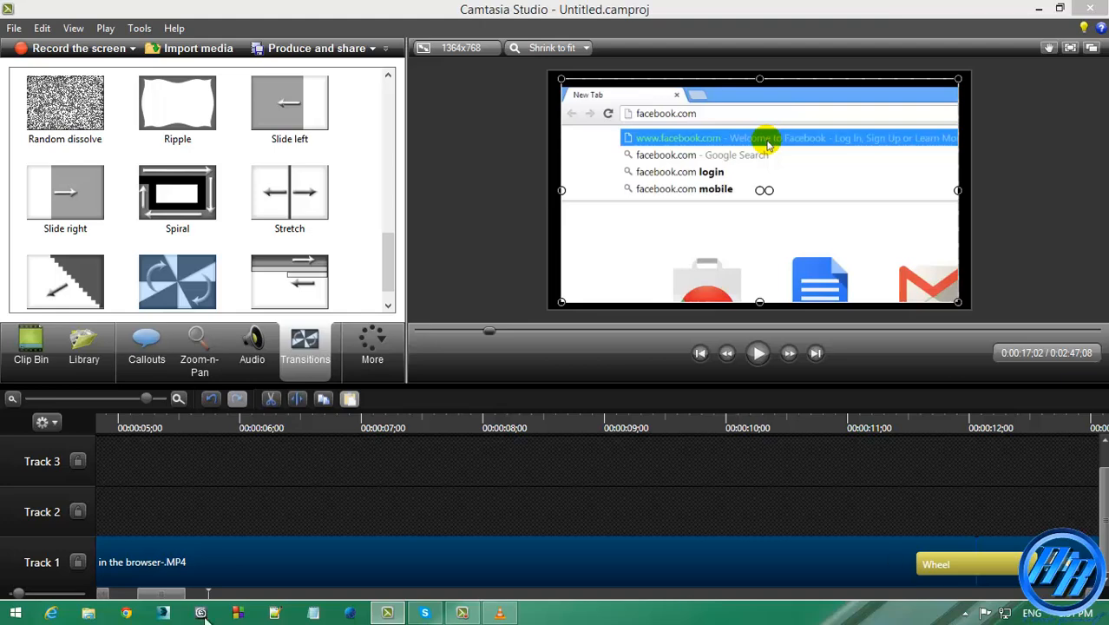
# - Add a pointy arrow callout at 0:00:17;02 and place it slightly tilted, pointing at the browser's address bar in the video
pyautogui.moveTo(176, 596); pyautogui.dragTo(208, 596)
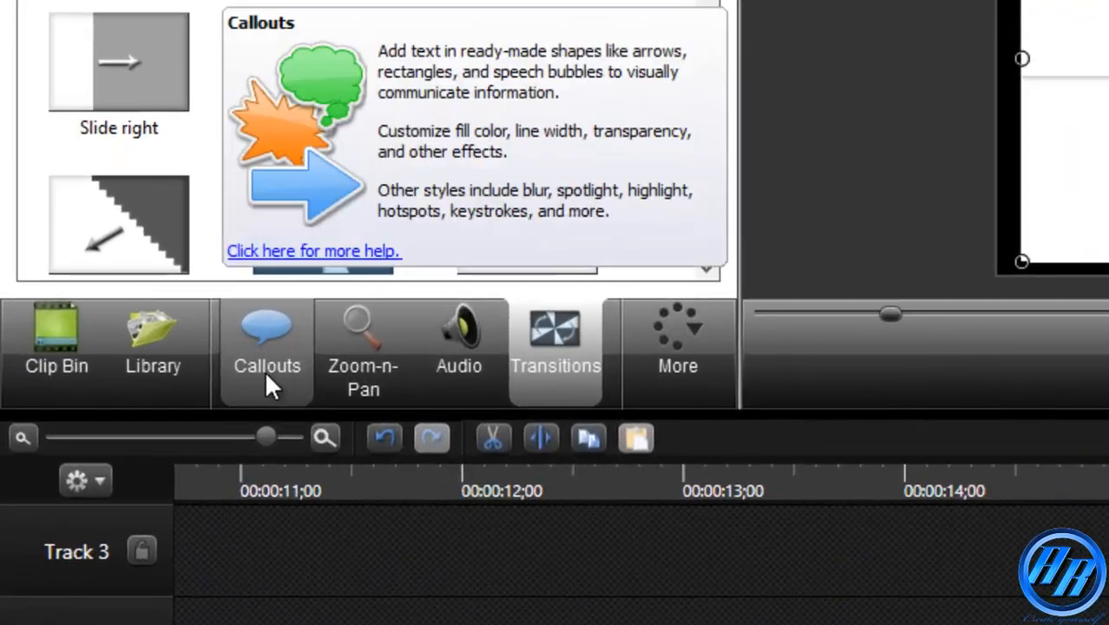
pyautogui.click(188, 363)
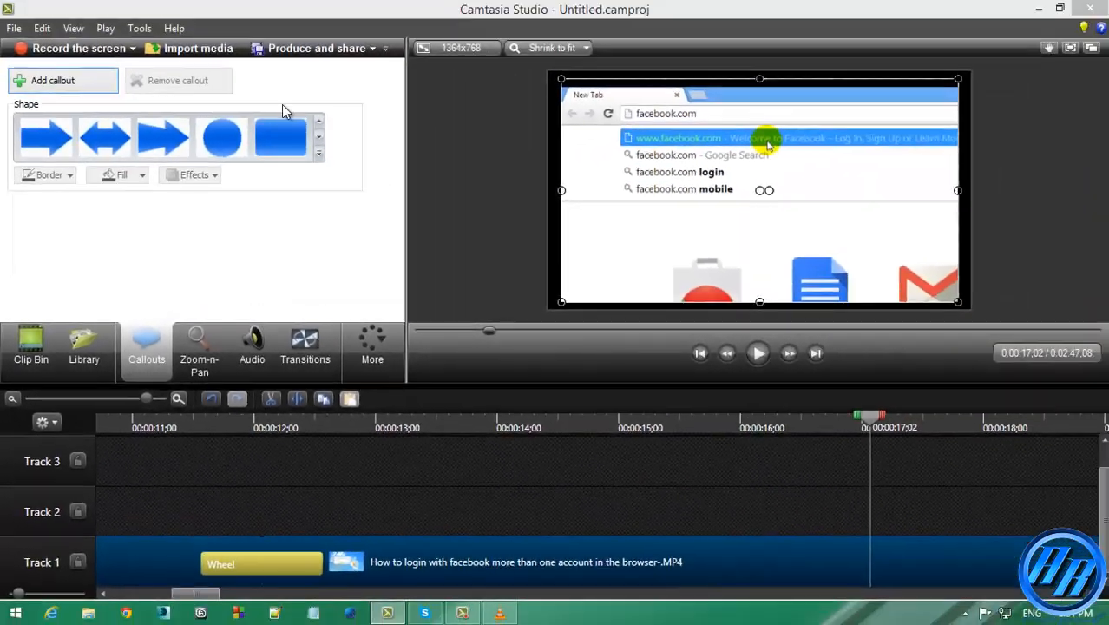
pyautogui.click(60, 143)
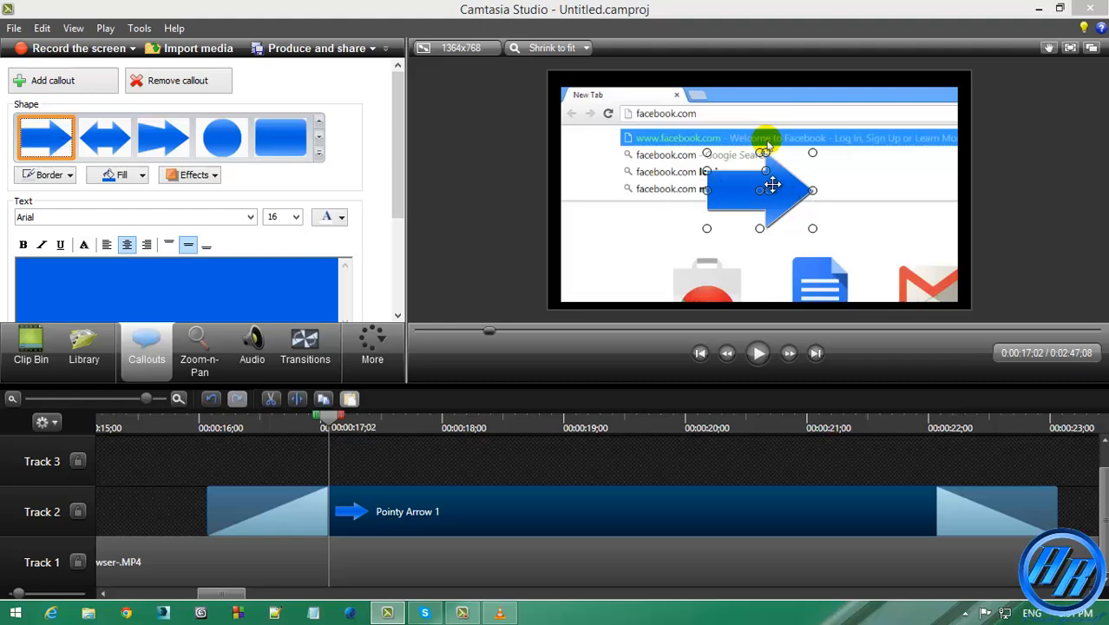
pyautogui.moveTo(770, 188); pyautogui.dragTo(565, 114)
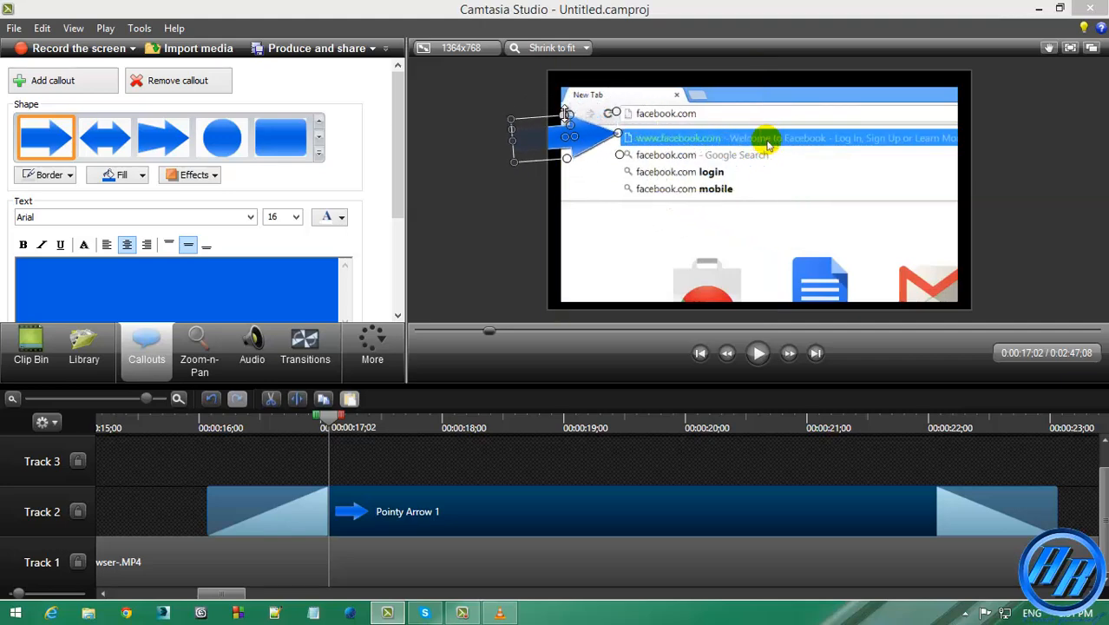
pyautogui.moveTo(566, 156); pyautogui.dragTo(577, 118)
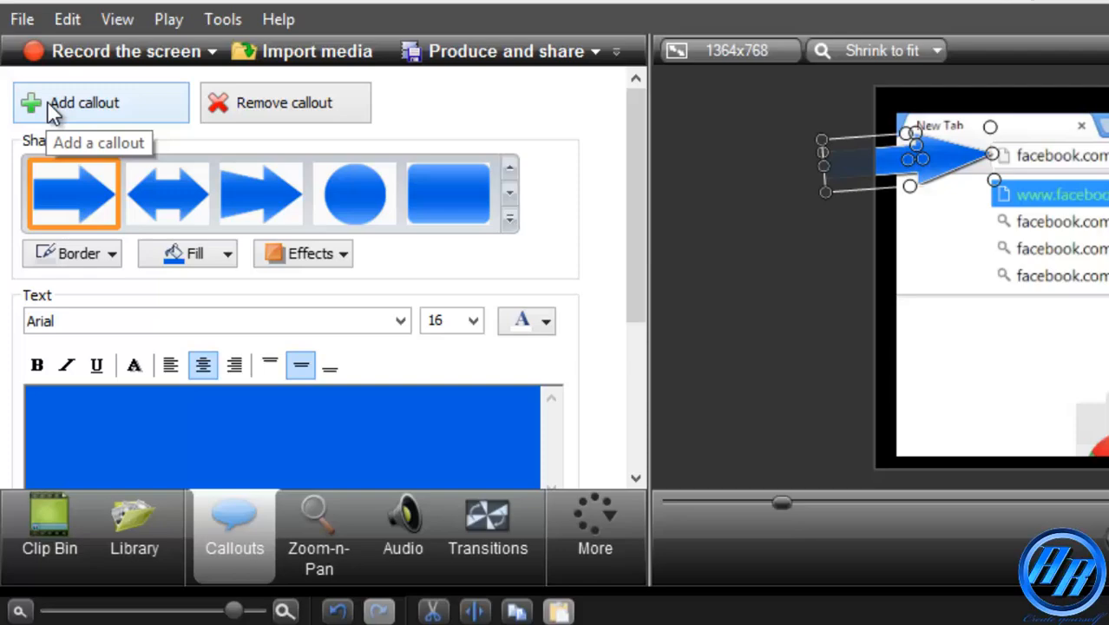
# - Try a second pointy arrow callout at the playhead in playback and delete it
pyautogui.click(52, 106)
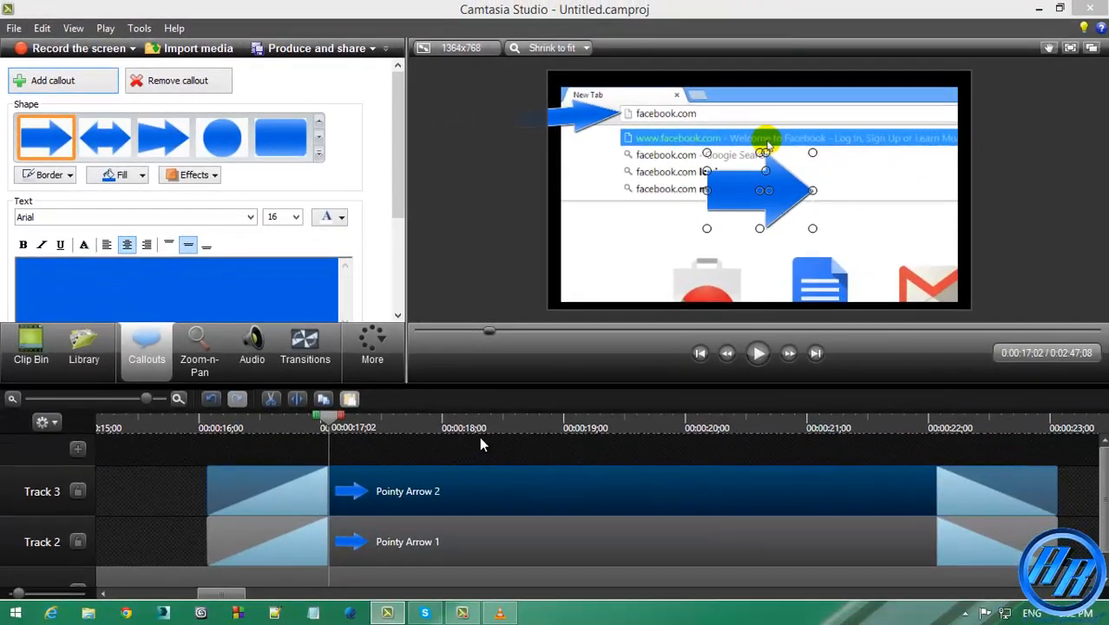
pyautogui.moveTo(328, 423); pyautogui.dragTo(168, 417)
pyautogui.click(759, 353)
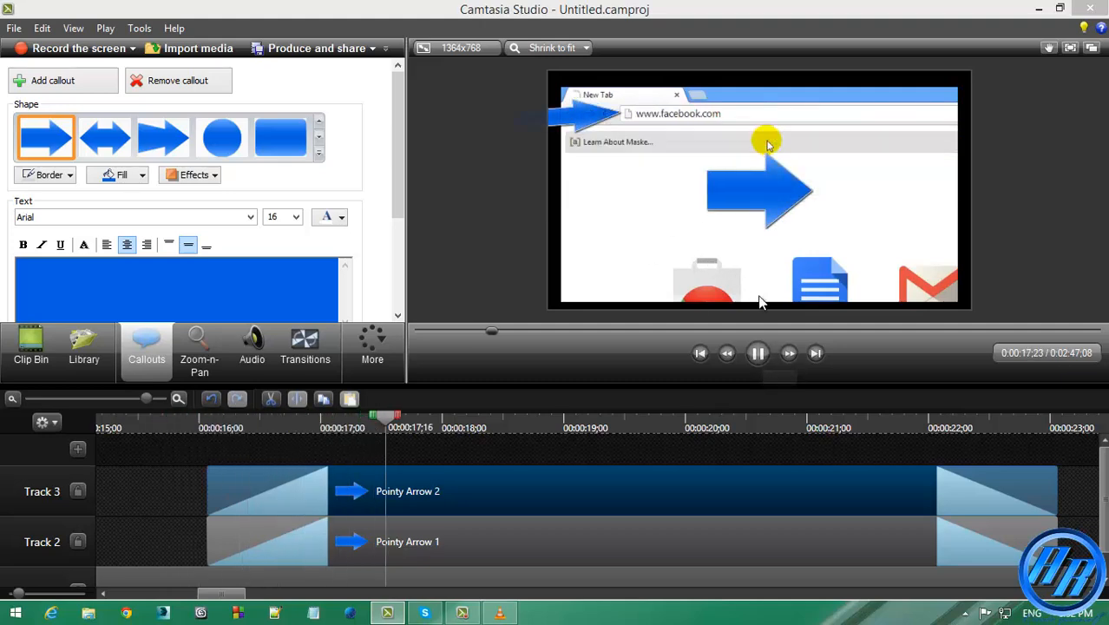
pyautogui.click(764, 200)
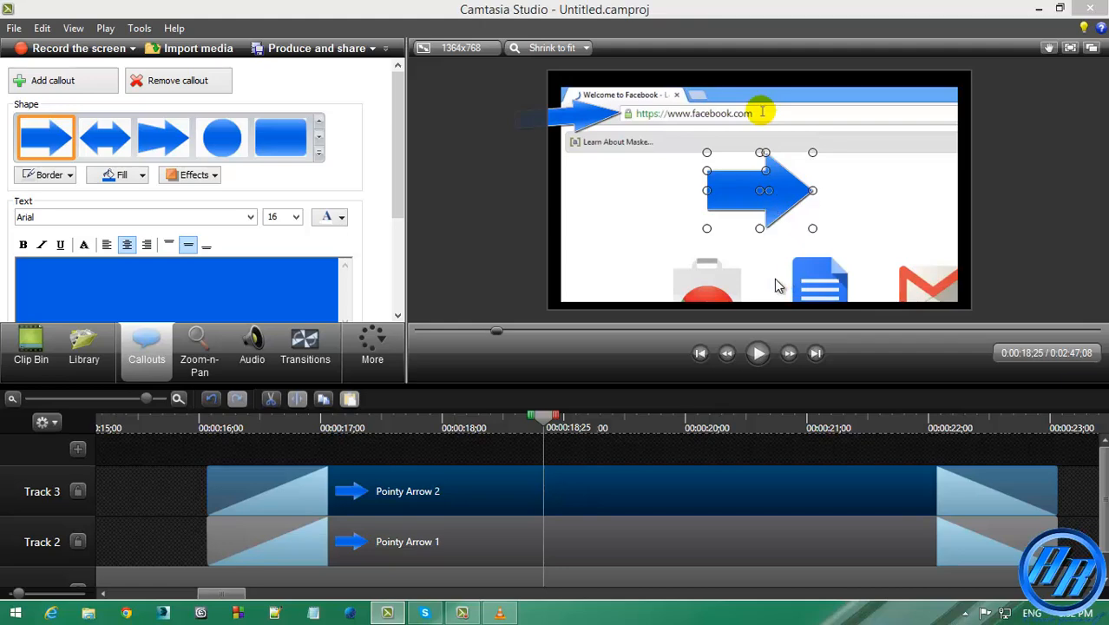
pyautogui.press('Delete')
# - Shorten the arrow callout on Track 2 so that it ends at about 0:00:18;19, and check its timing in playback
pyautogui.moveTo(535, 409); pyautogui.dragTo(178, 434)
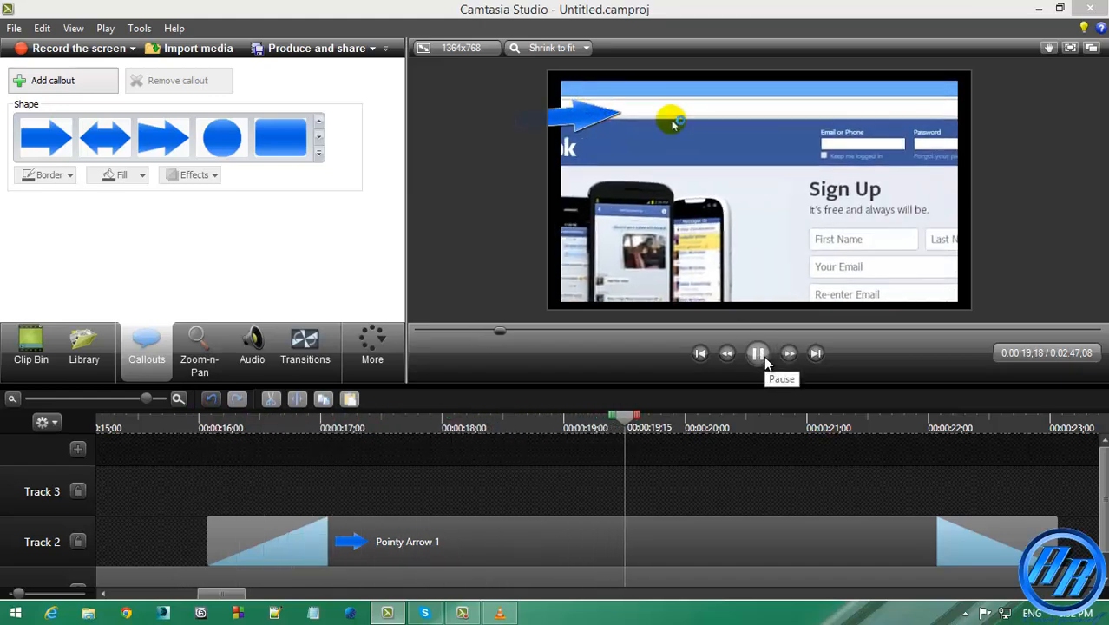
pyautogui.click(764, 356)
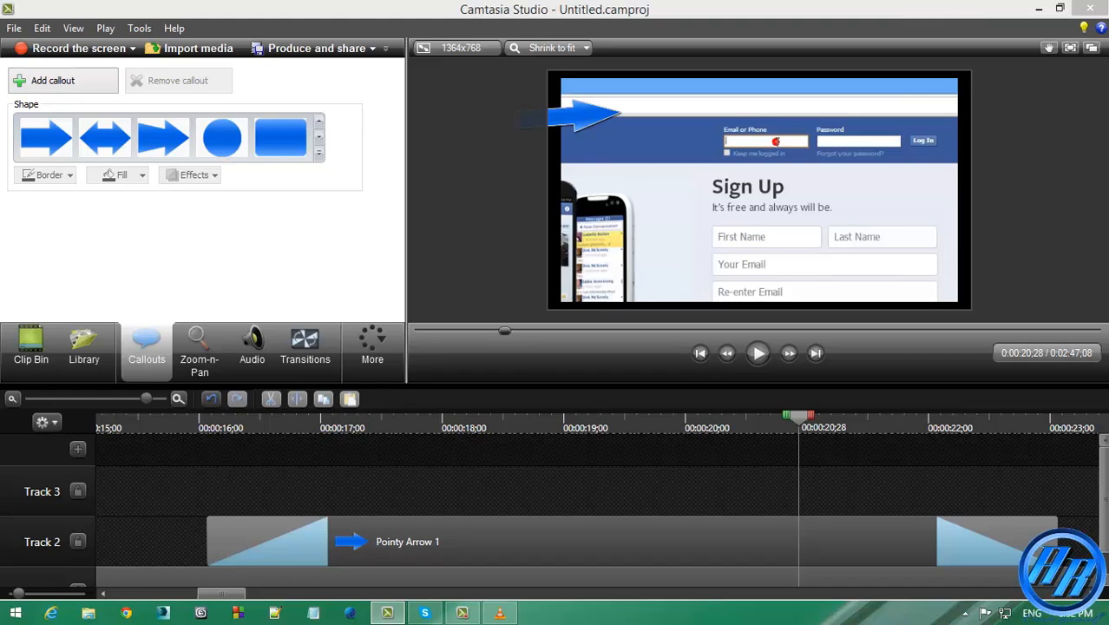
pyautogui.scroll(-1, 1101, 439)
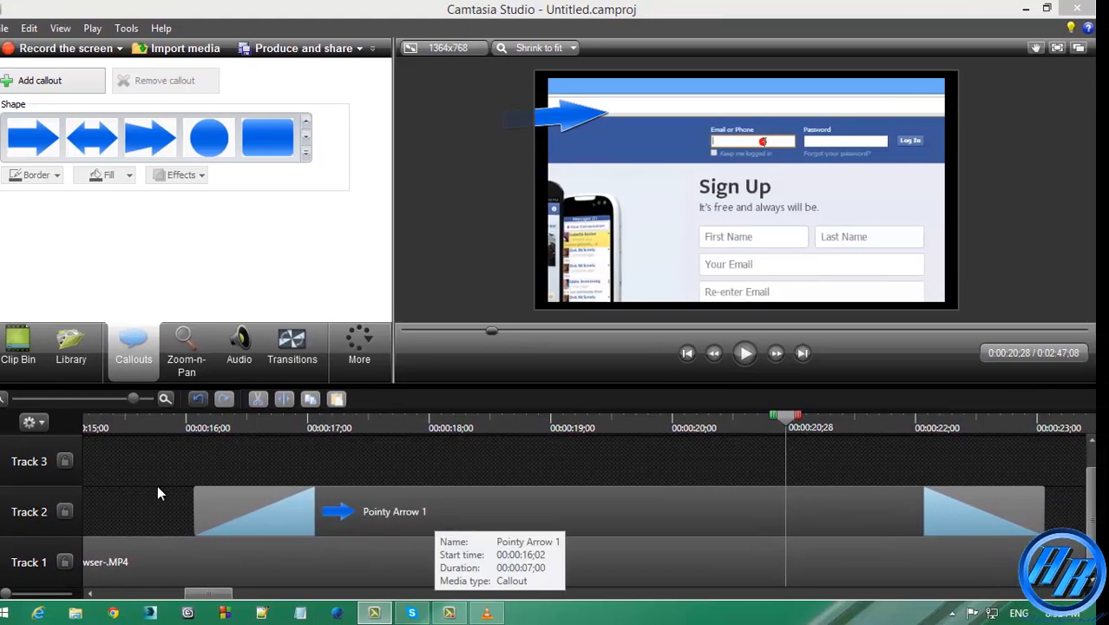
pyautogui.click(424, 508)
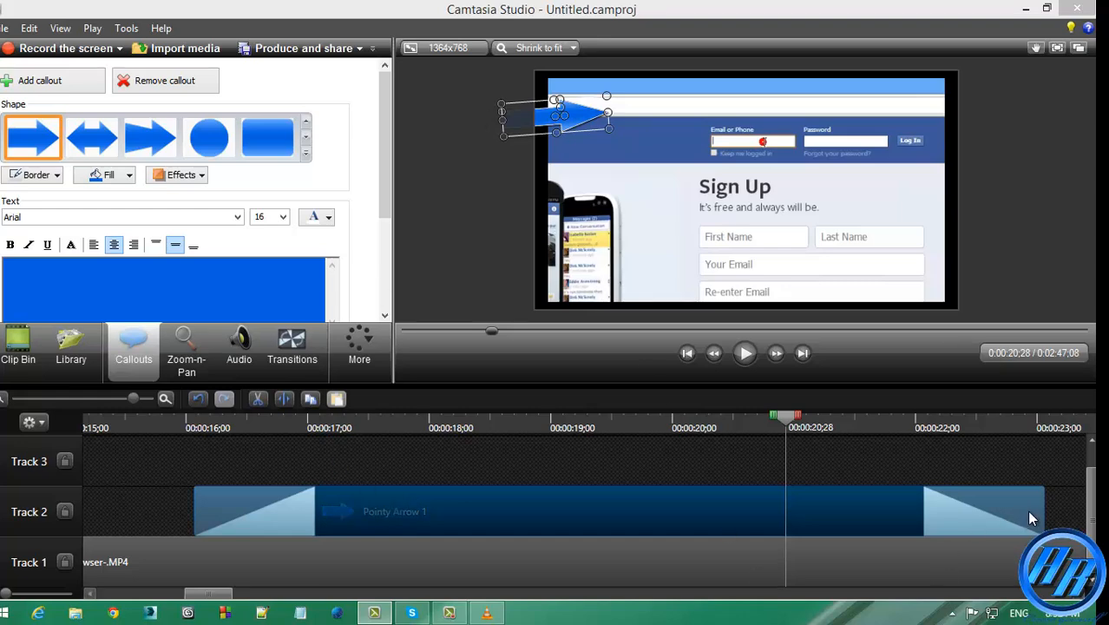
pyautogui.moveTo(1043, 512); pyautogui.dragTo(505, 501)
pyautogui.moveTo(790, 419); pyautogui.dragTo(194, 421)
pyautogui.click(745, 358)
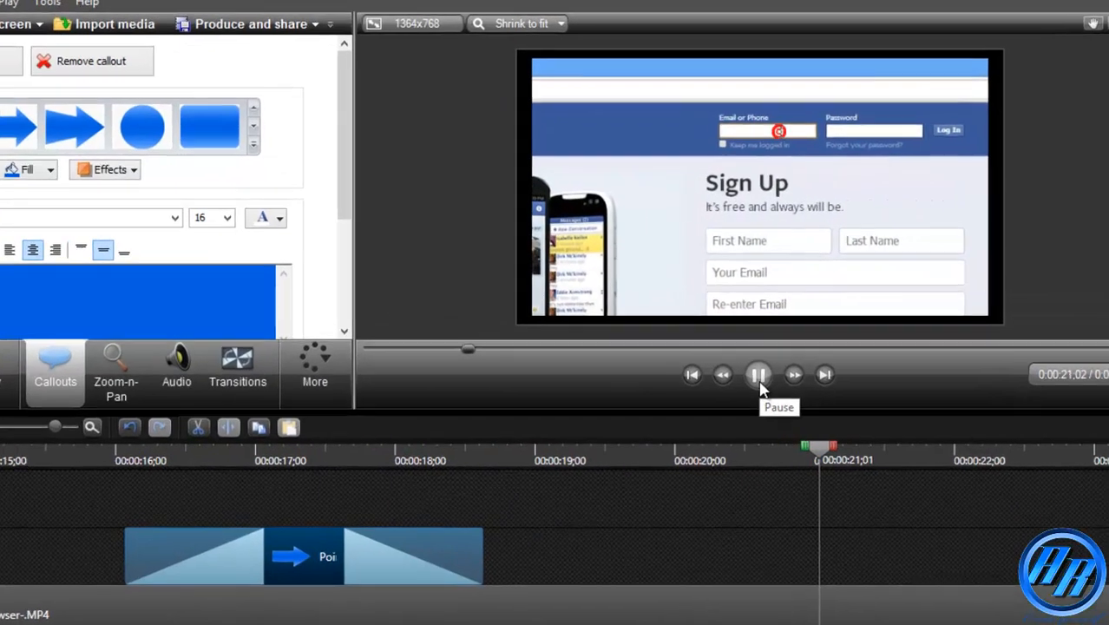
pyautogui.click(745, 354)
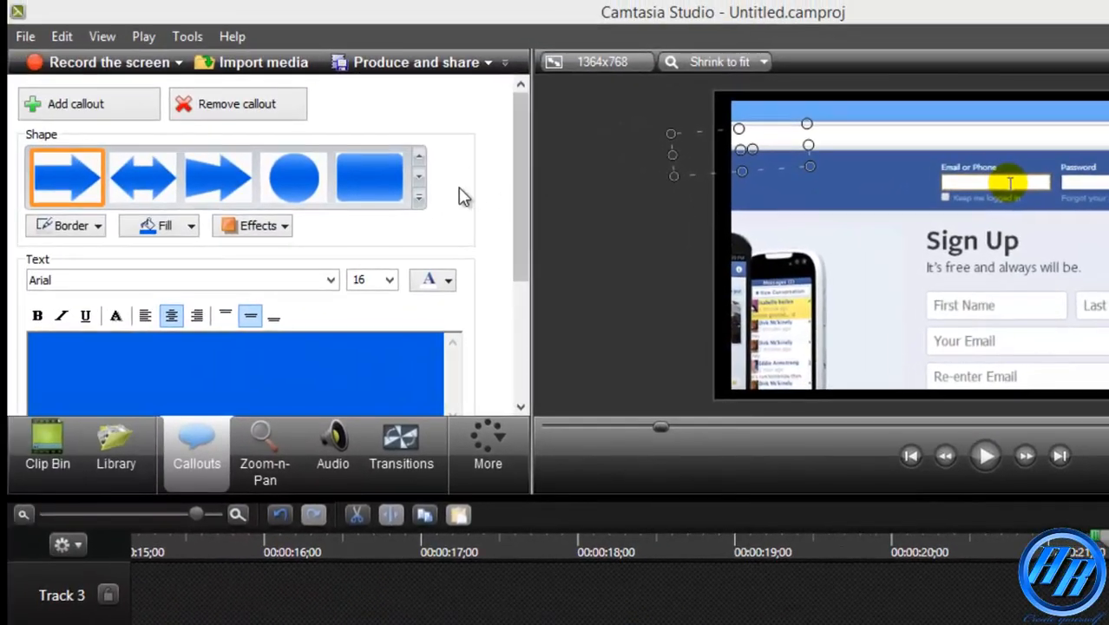
# - Add a Sketch Motion rectangle callout at 0:00:21;12 and place it slightly tilted around the Email or Phone field
pyautogui.click(420, 201)
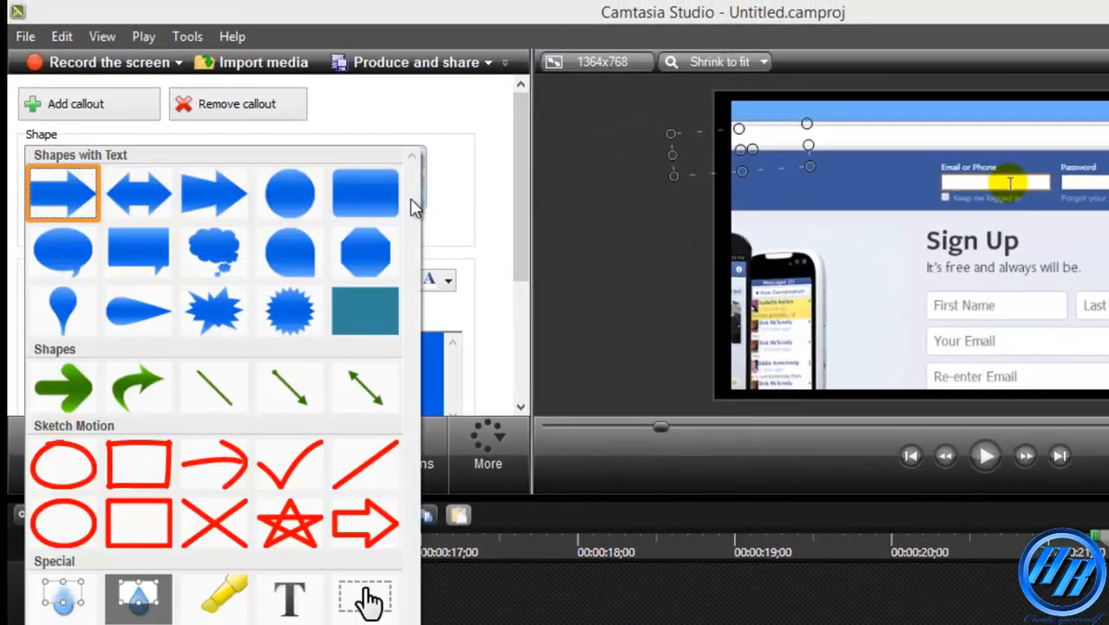
pyautogui.click(148, 524)
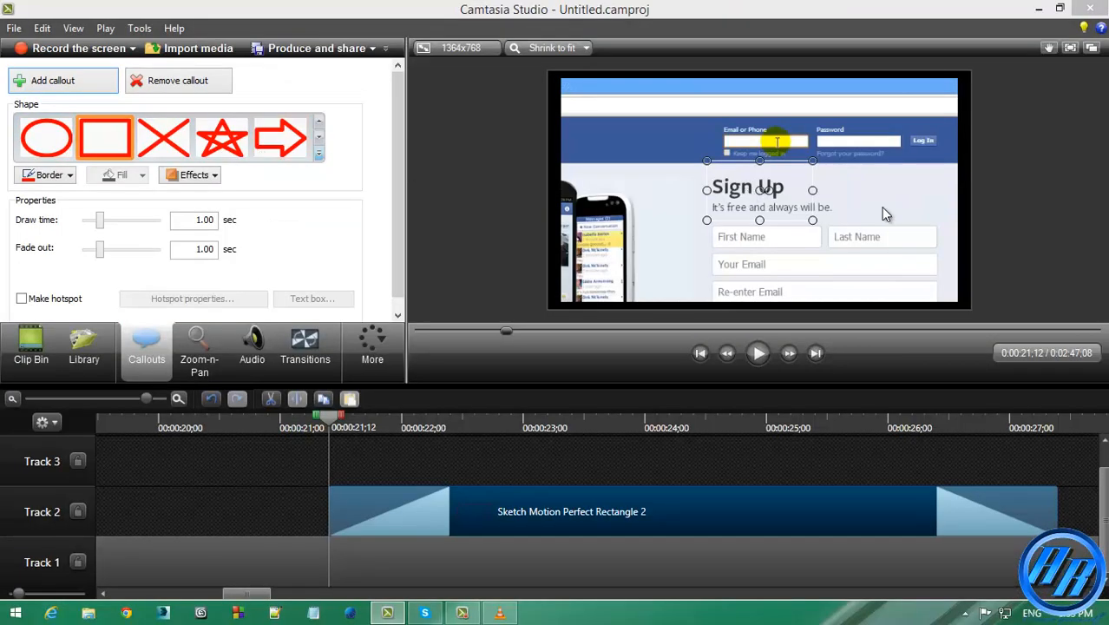
pyautogui.moveTo(769, 192); pyautogui.dragTo(764, 145)
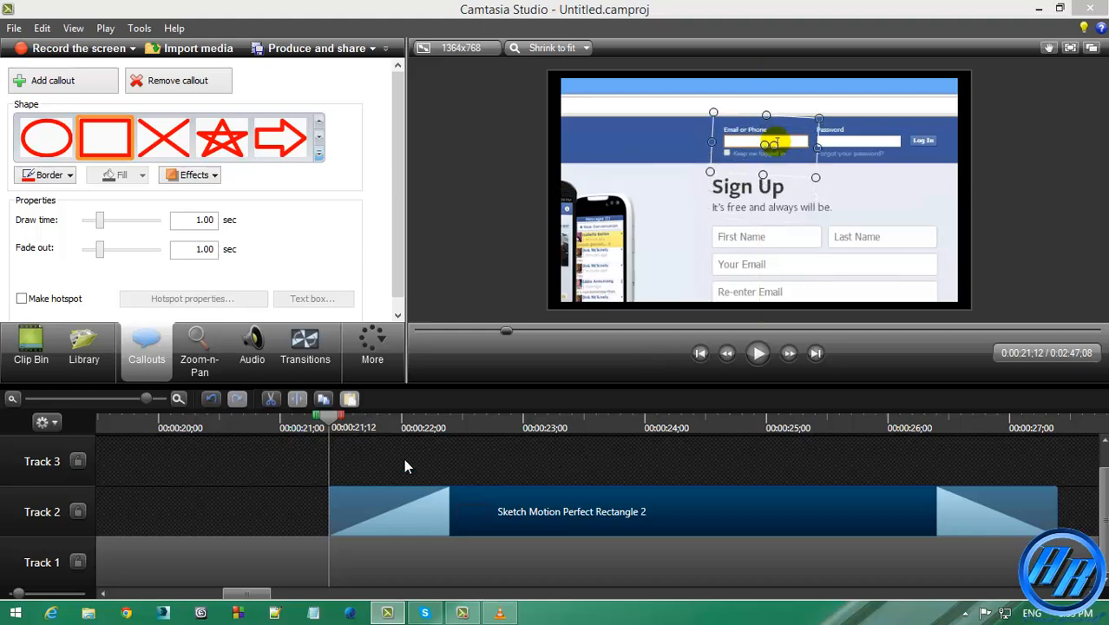
# - Play the video from 0:00:21;03 past the end of the sketched rectangle callout to check how it draws and fades
pyautogui.click(294, 421)
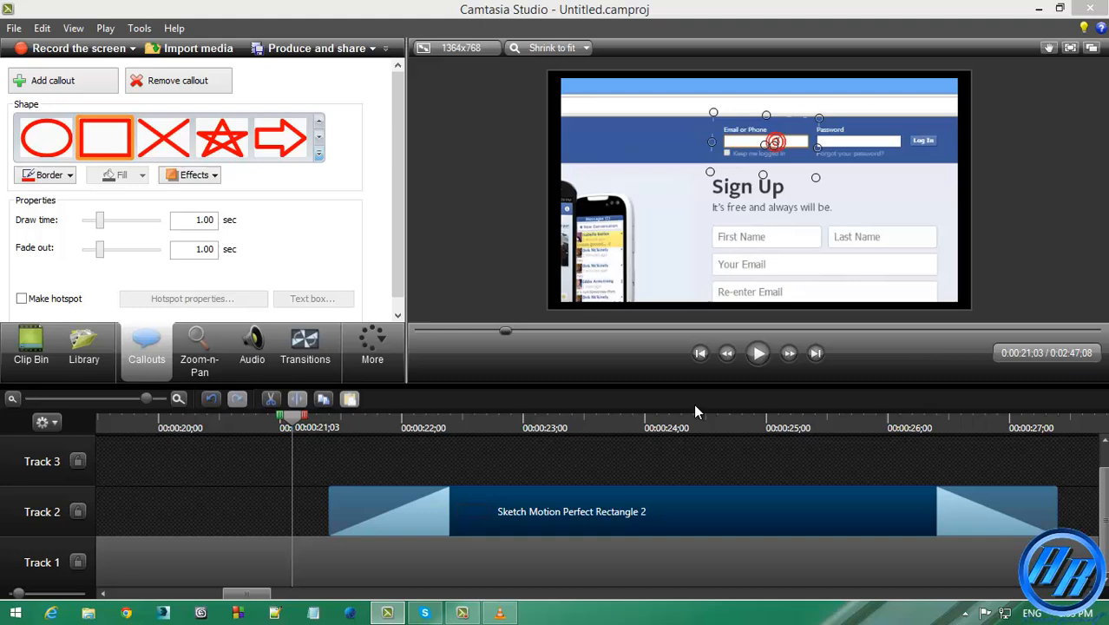
pyautogui.click(758, 356)
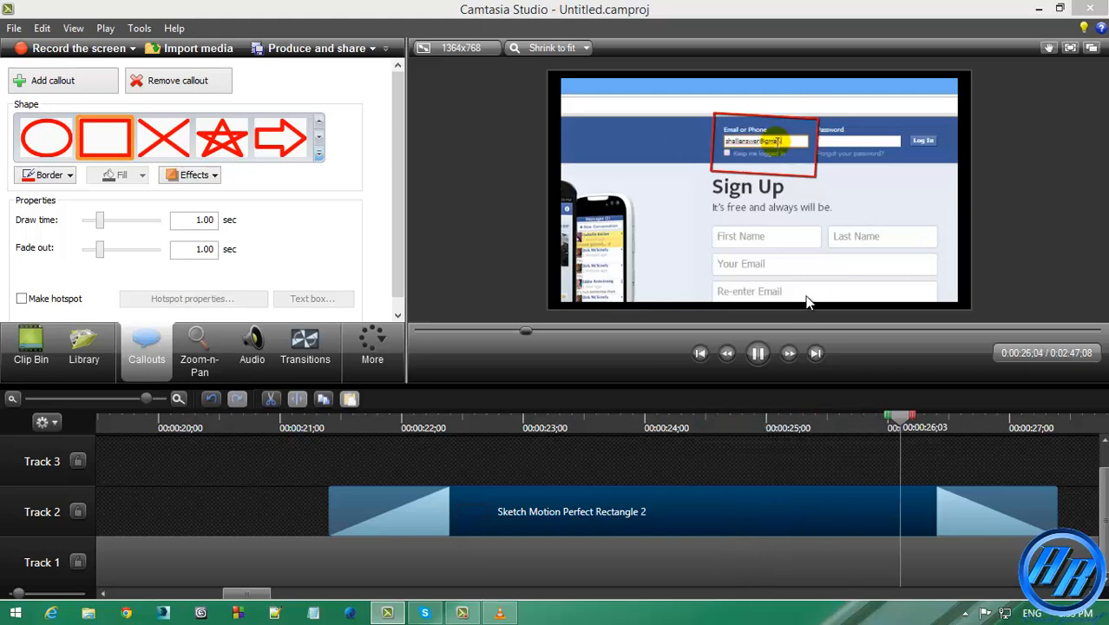
pyautogui.click(758, 353)
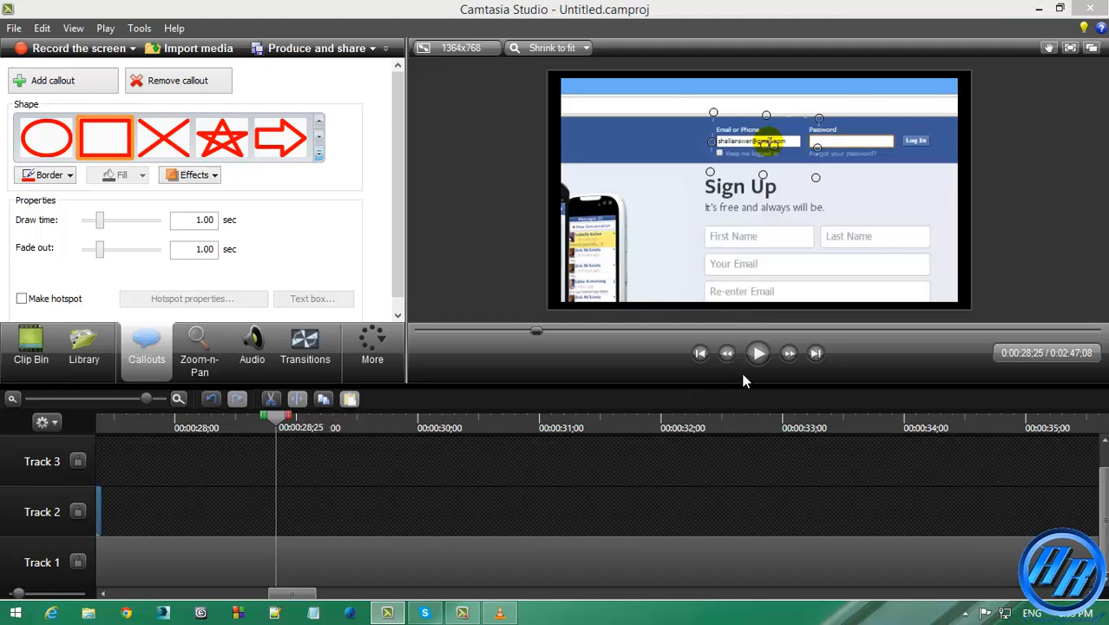
pyautogui.scroll(1, 598, 512)
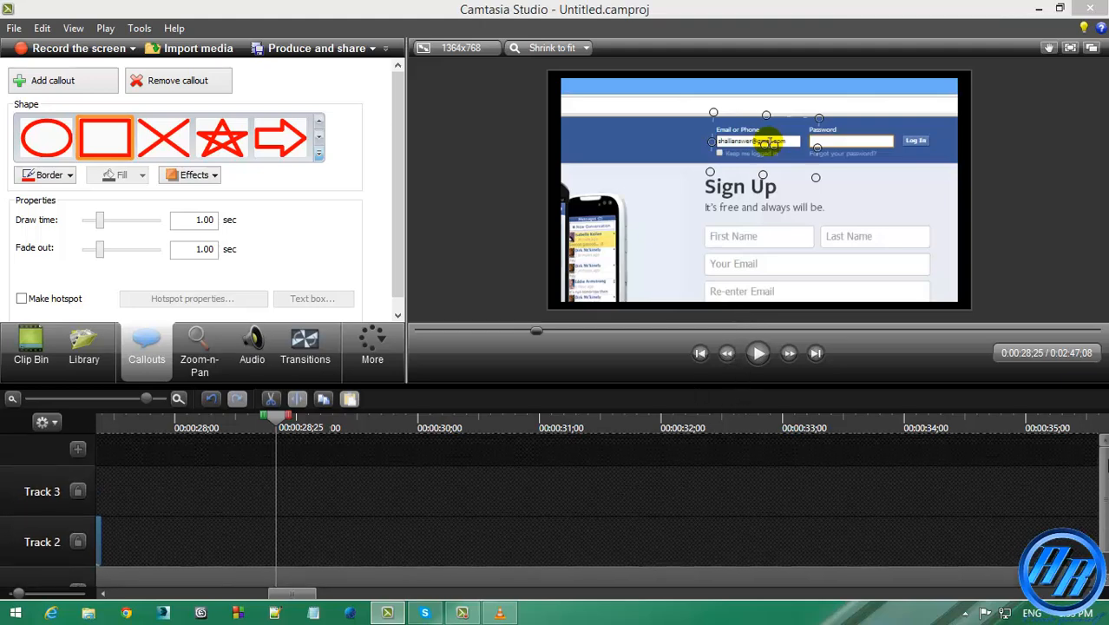